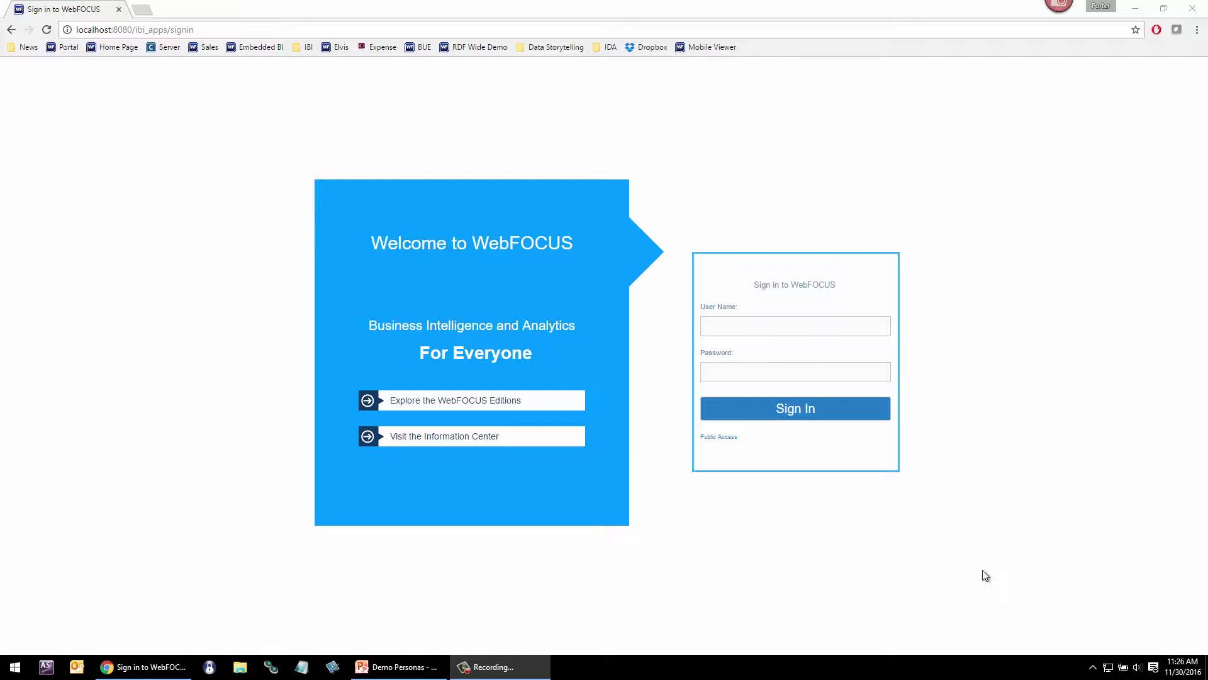
# Step: Sign in with the demo user name to load the Sales portal's Pipeline Velocity dashboard
pyautogui.click(793, 331)
pyautogui.write('vp')
pyautogui.press('Return')
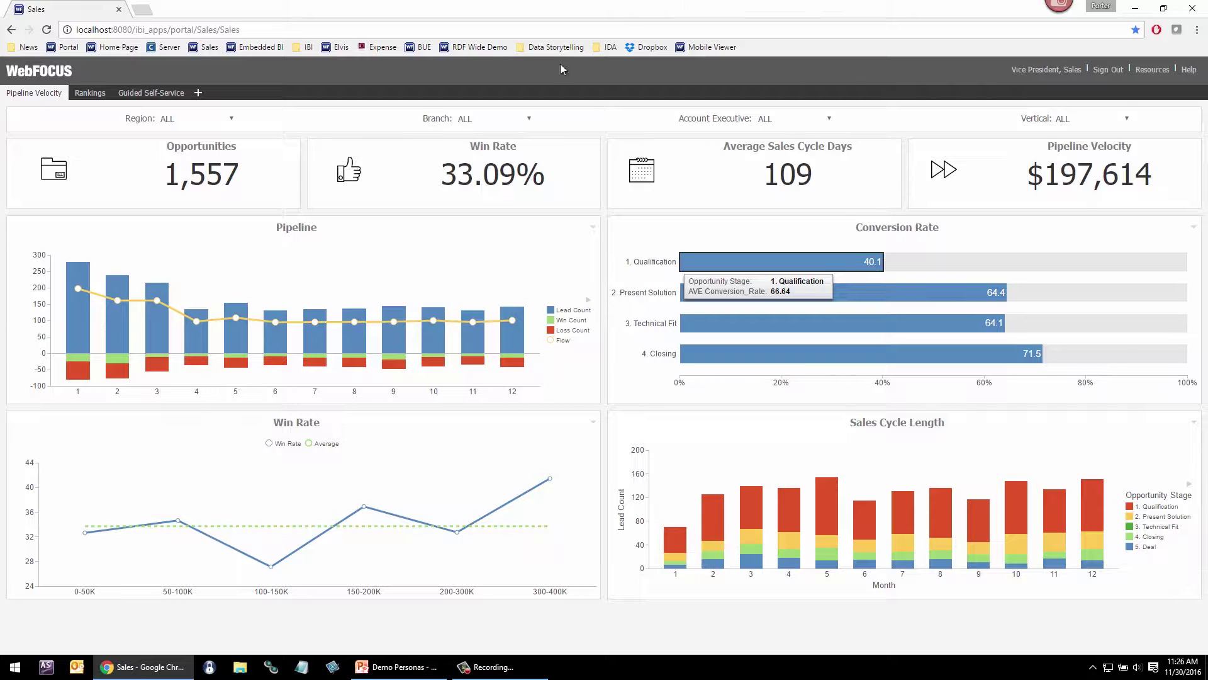
# Step: Filter the dashboard to the Eastern region and one account executive, leaving 37 opportunities
pyautogui.click(232, 122)
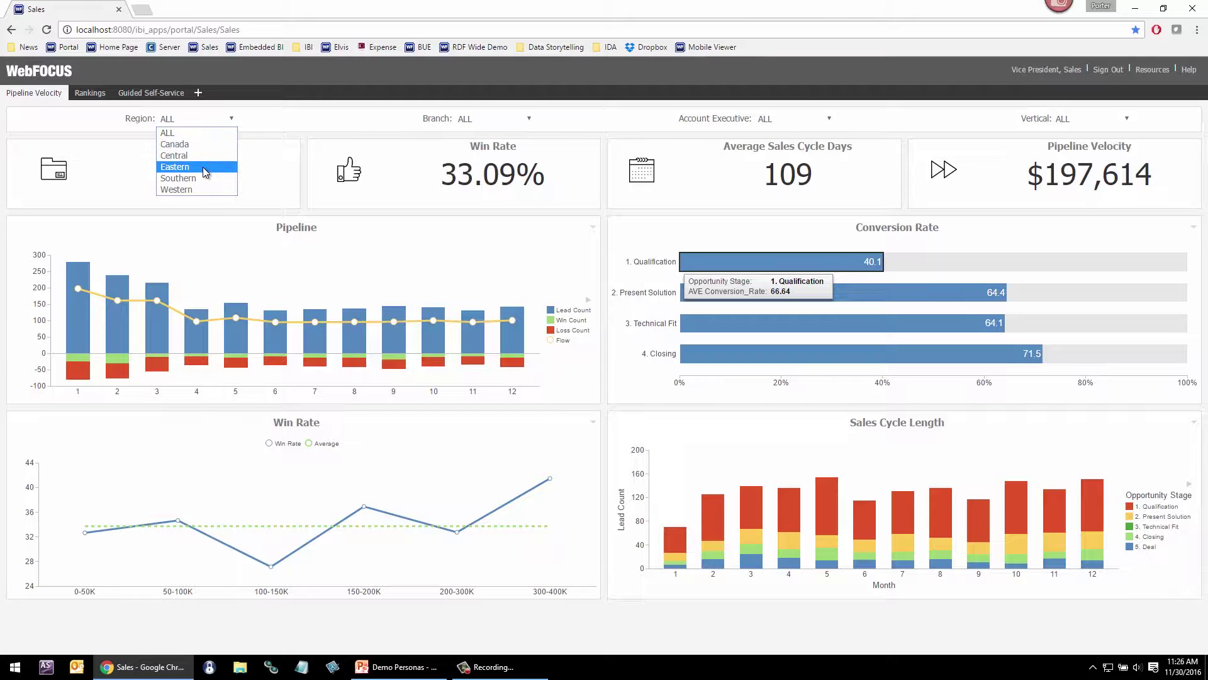
pyautogui.click(203, 171)
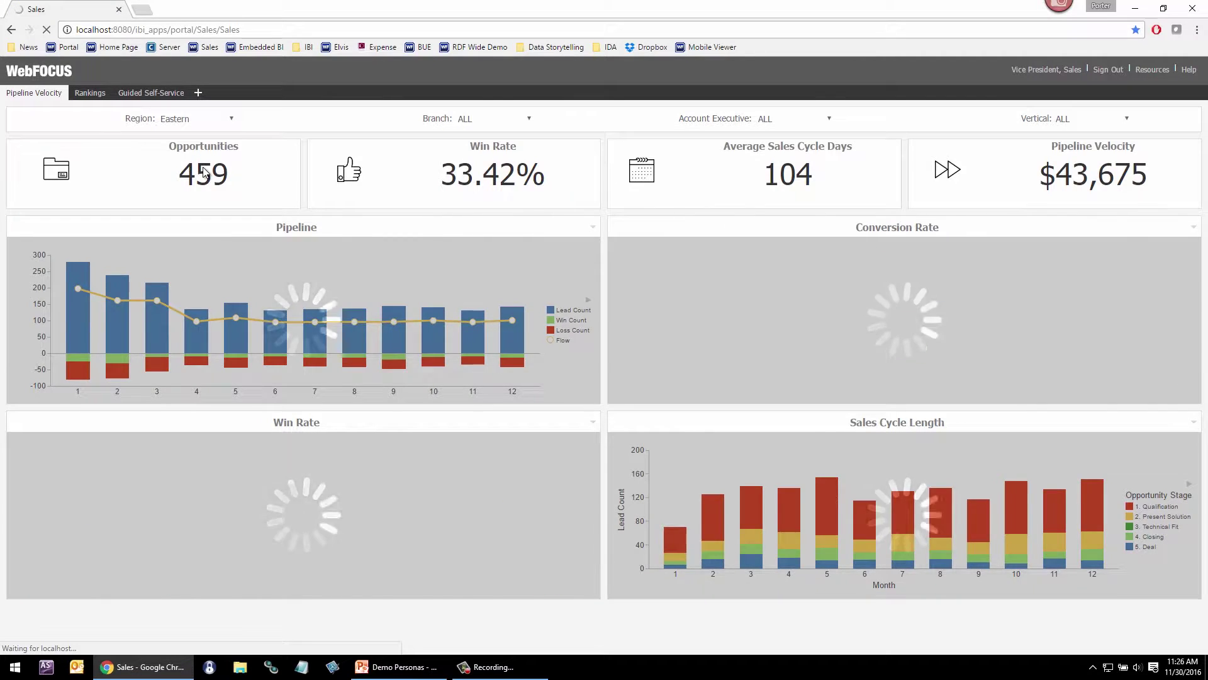
pyautogui.click(826, 119)
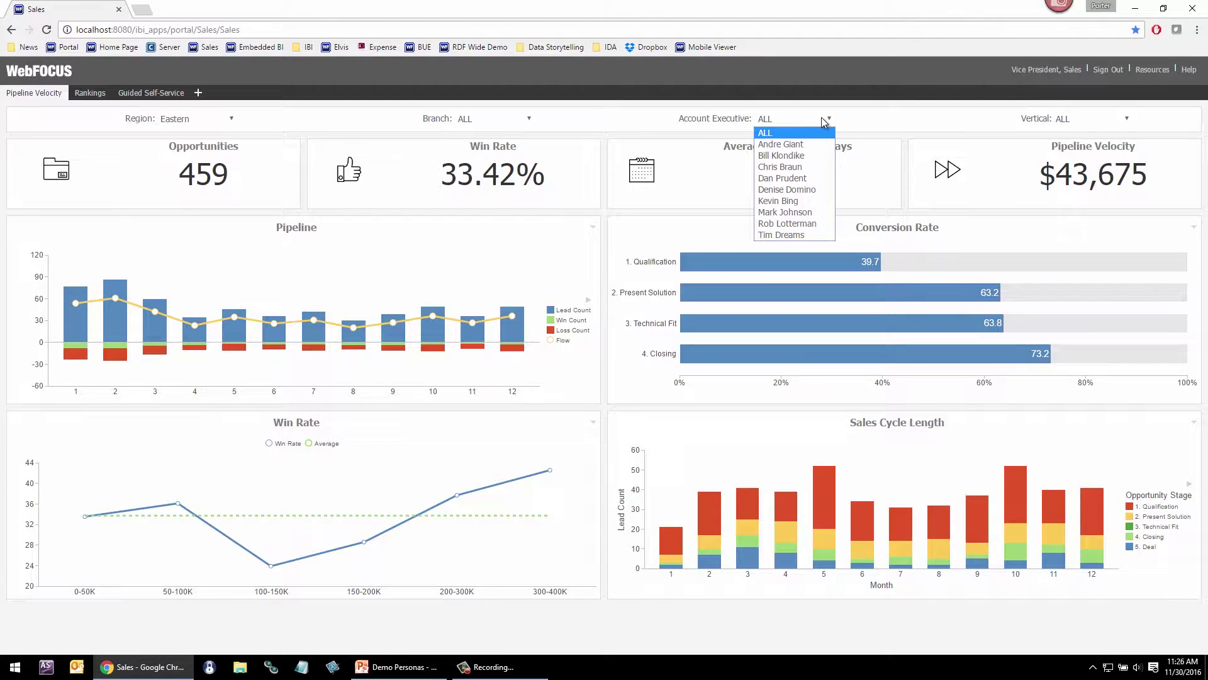
pyautogui.click(791, 189)
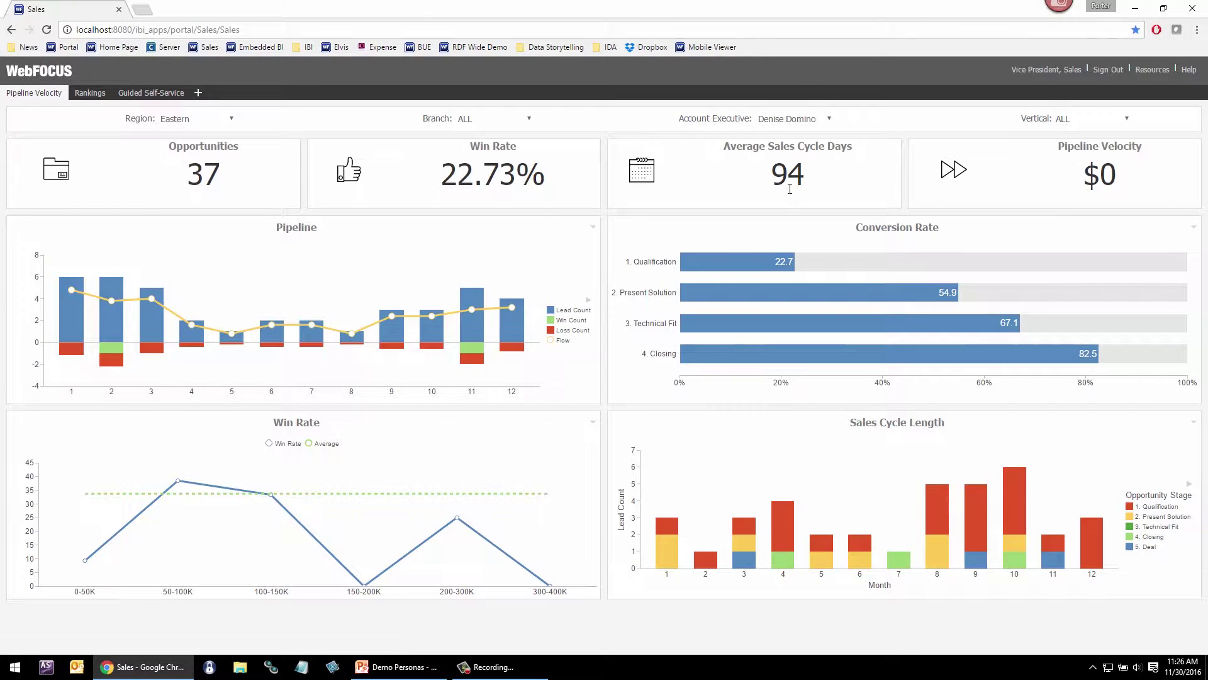
# Step: Drop Forecast by State from Shared Content > Sales Analyst onto the Pipeline panel, replacing its content
pyautogui.click(1137, 69)
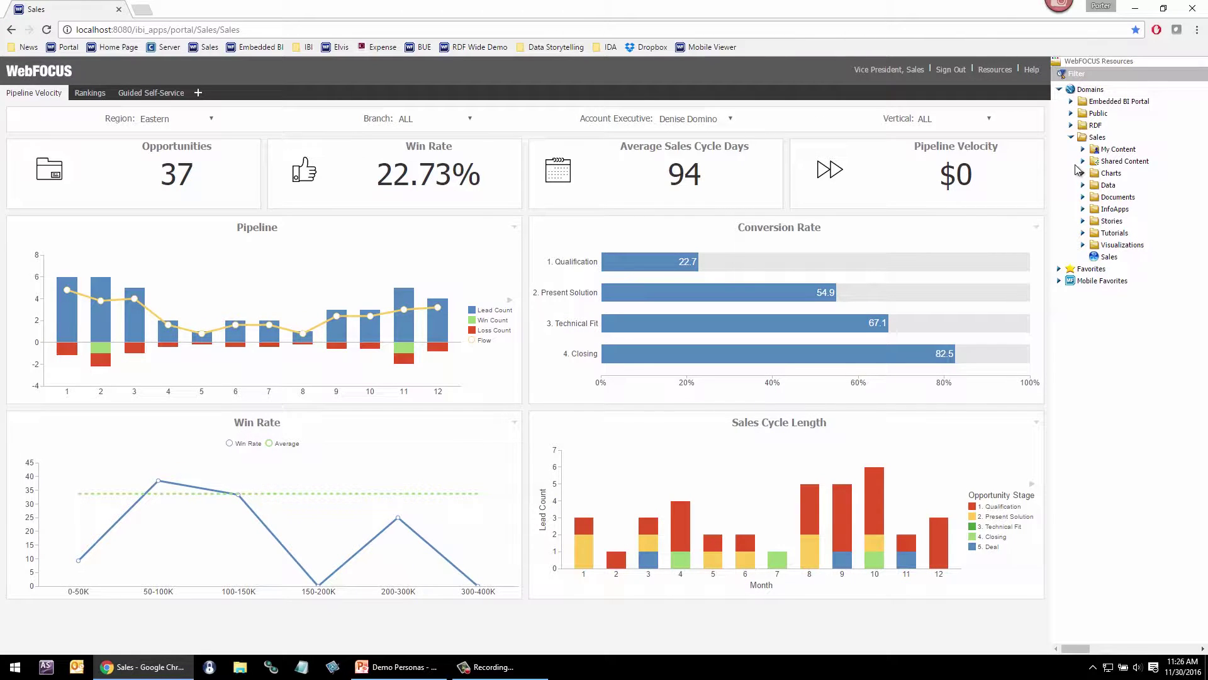
pyautogui.click(1083, 162)
pyautogui.click(1095, 173)
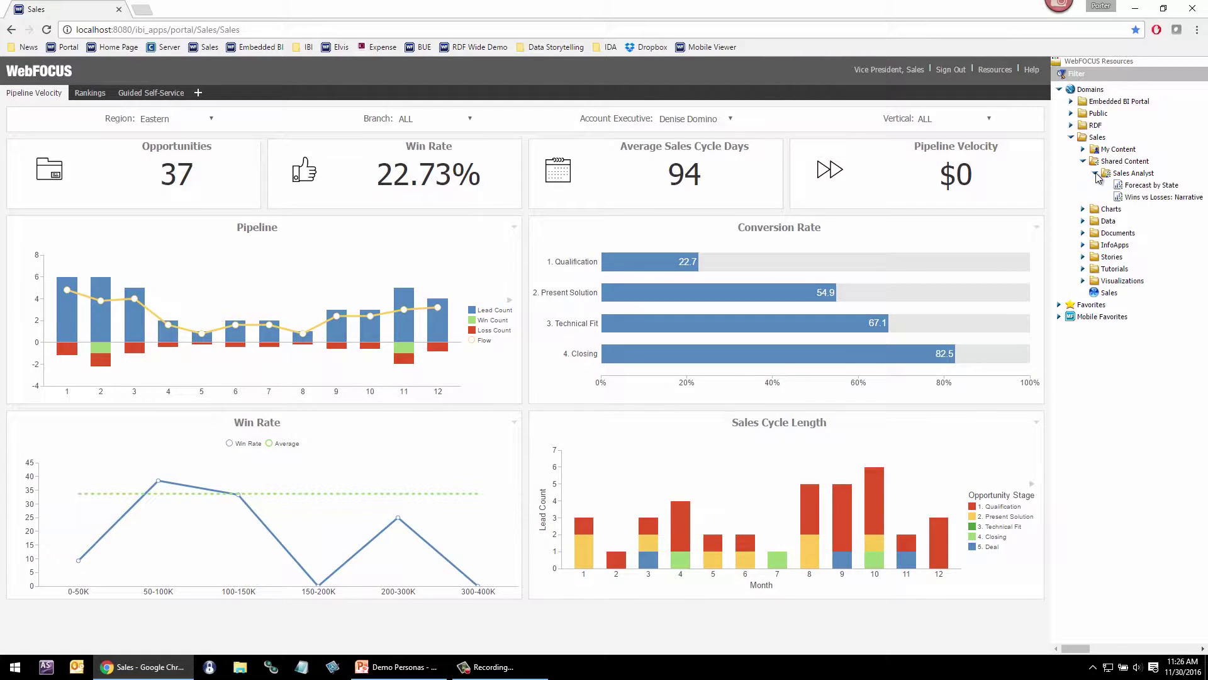
pyautogui.moveTo(1142, 188)
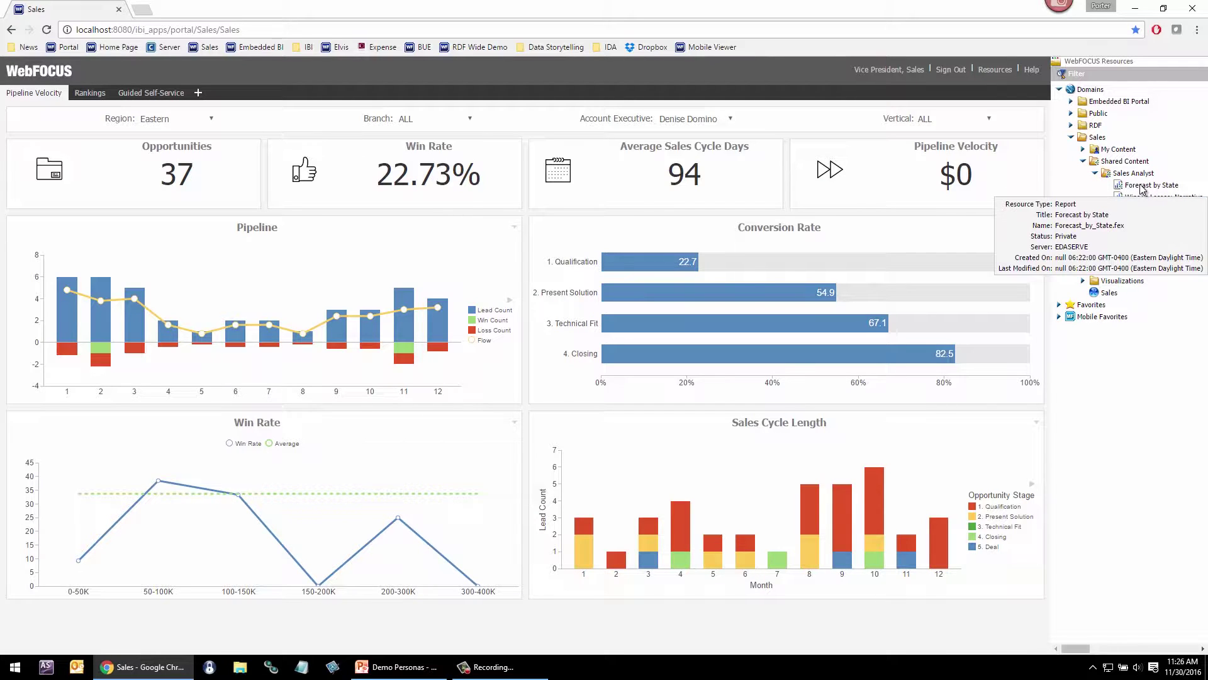
pyautogui.moveTo(1142, 187); pyautogui.dragTo(433, 290)
pyautogui.click(443, 291)
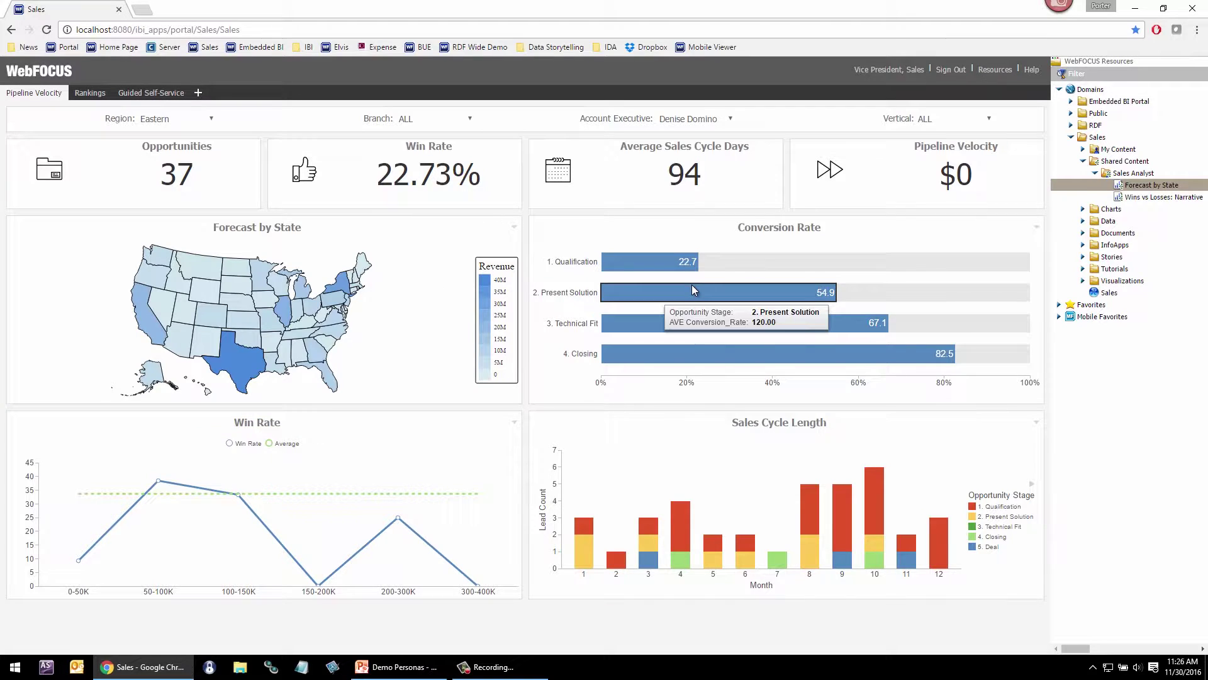
pyautogui.click(1199, 63)
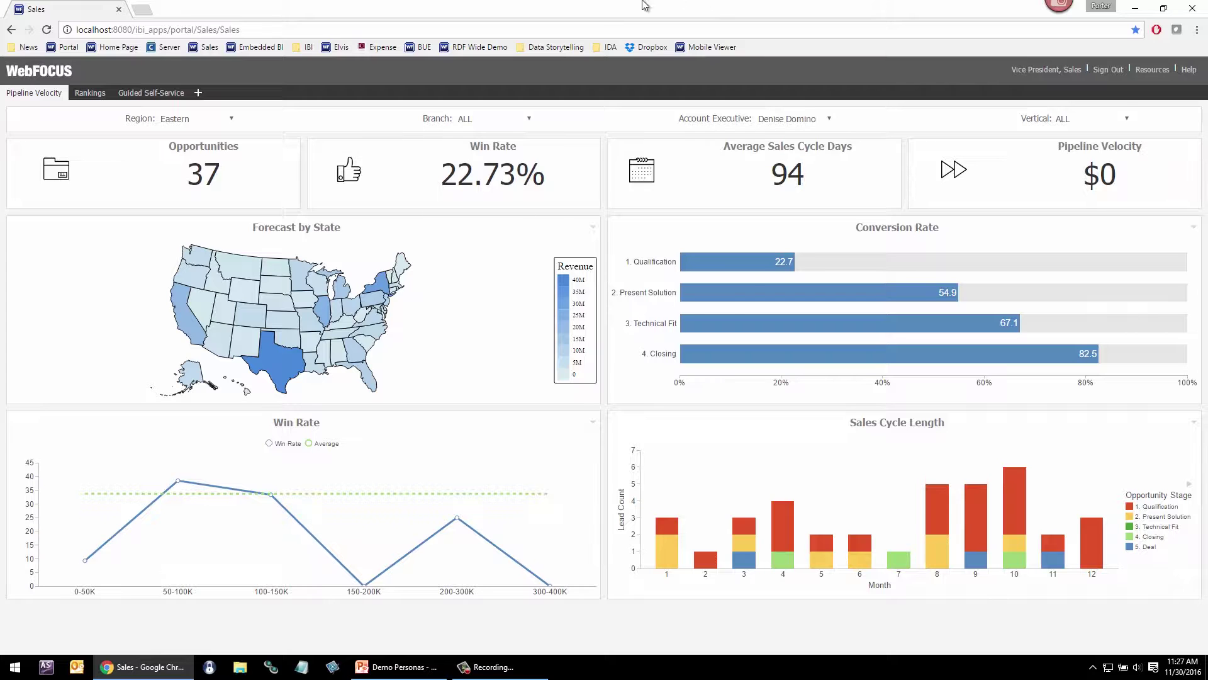
pyautogui.moveTo(570, 7); pyautogui.dragTo(566, 45)
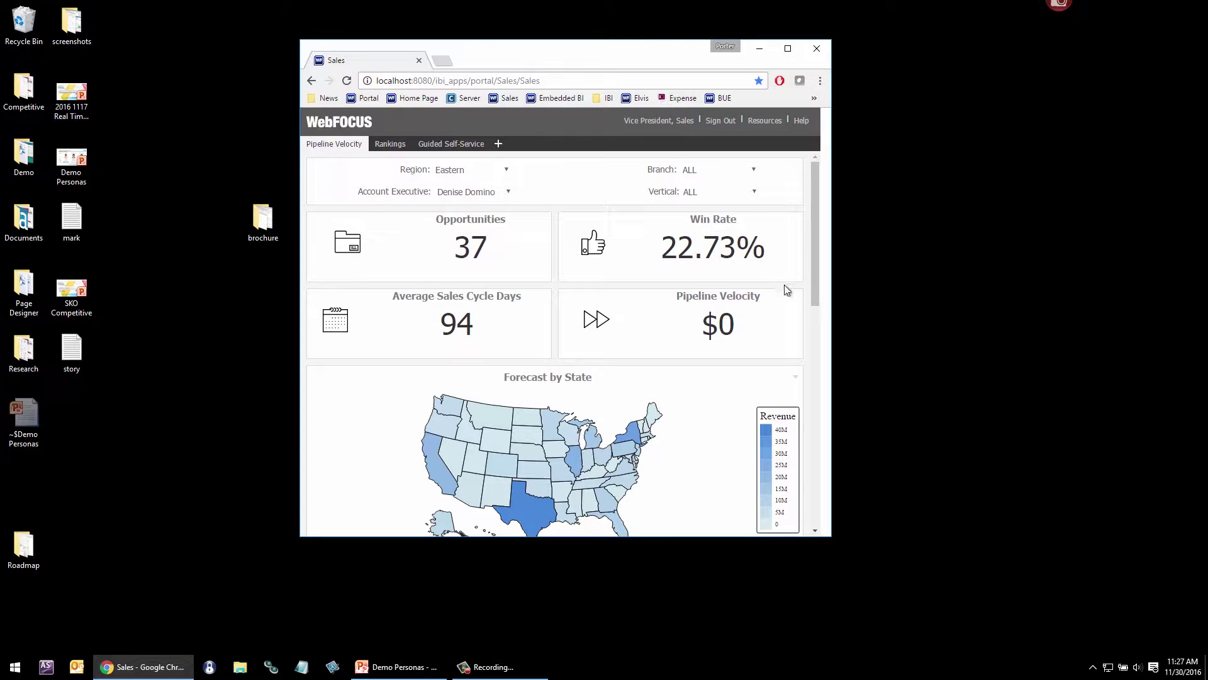
pyautogui.moveTo(815, 231); pyautogui.dragTo(562, 189)
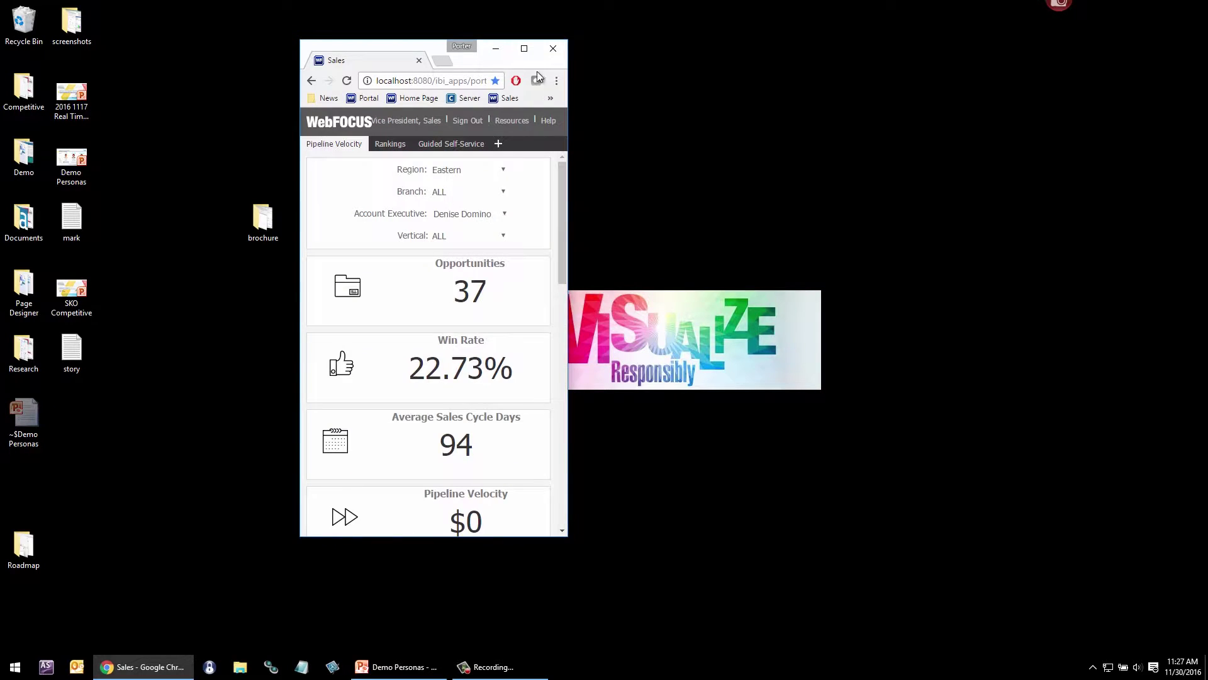
pyautogui.click(524, 48)
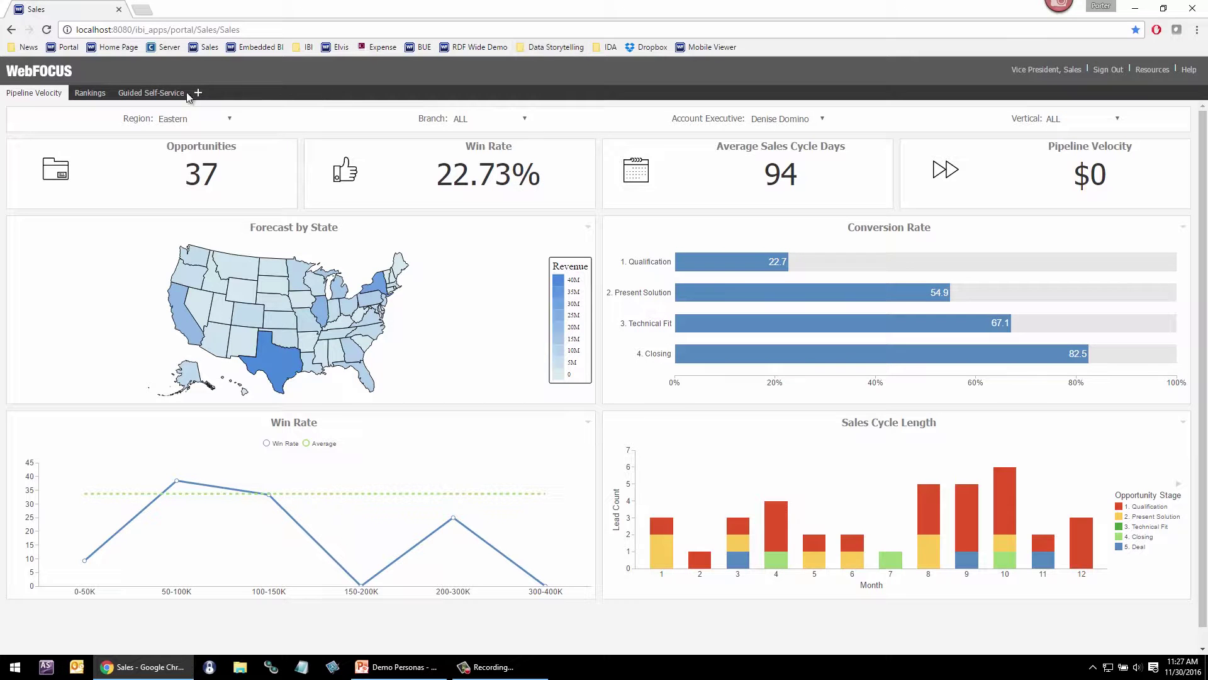
# Step: Switch the Sales portal to the Rankings page
pyautogui.click(98, 95)
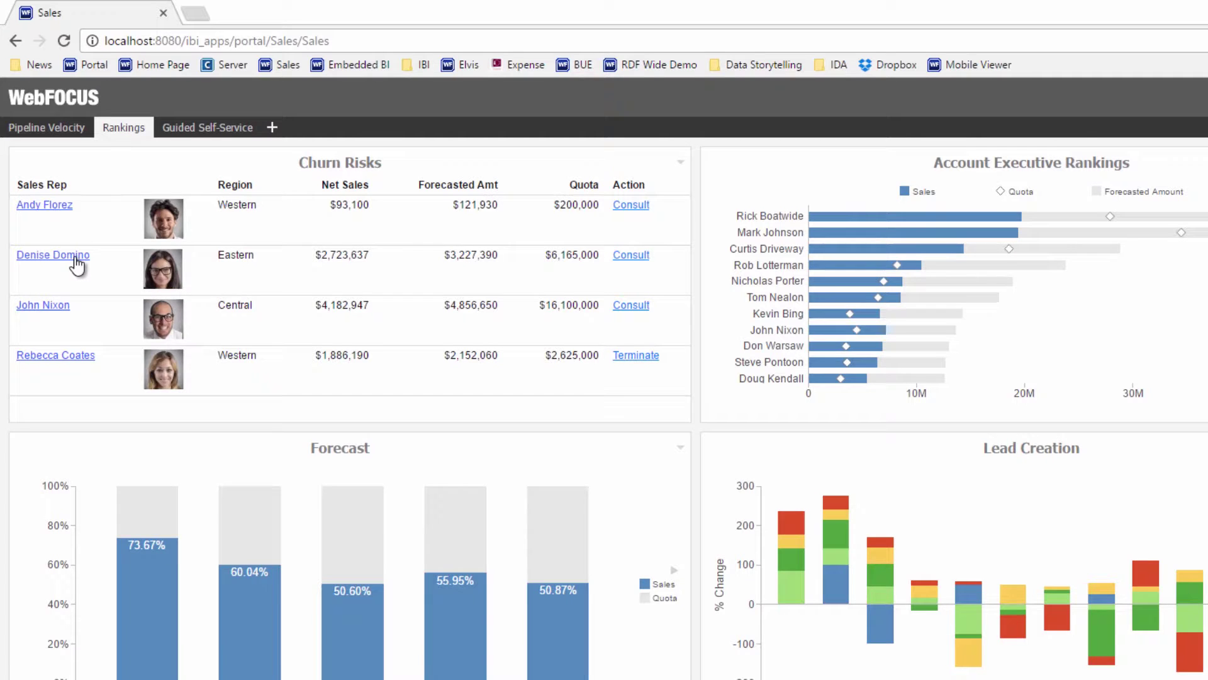
pyautogui.click(77, 265)
pyautogui.click(116, 263)
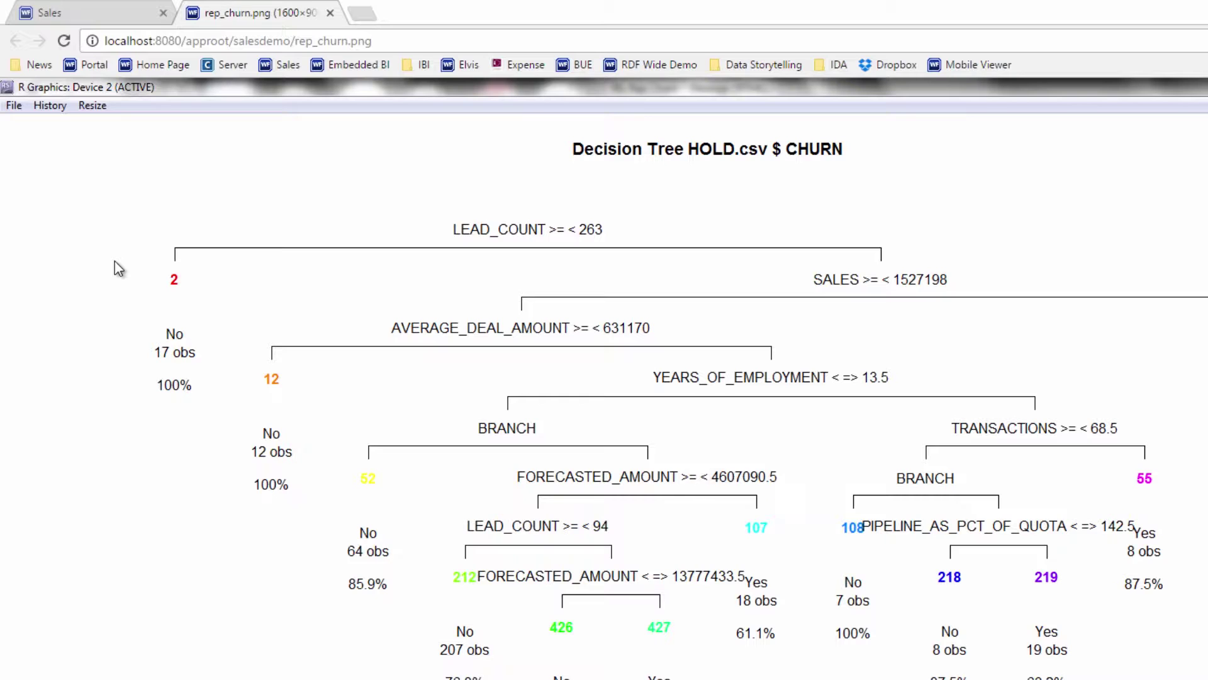
# Step: Close the decision tree and reopen the Eastern rep's drill-down menu in Churn Risks
pyautogui.click(330, 13)
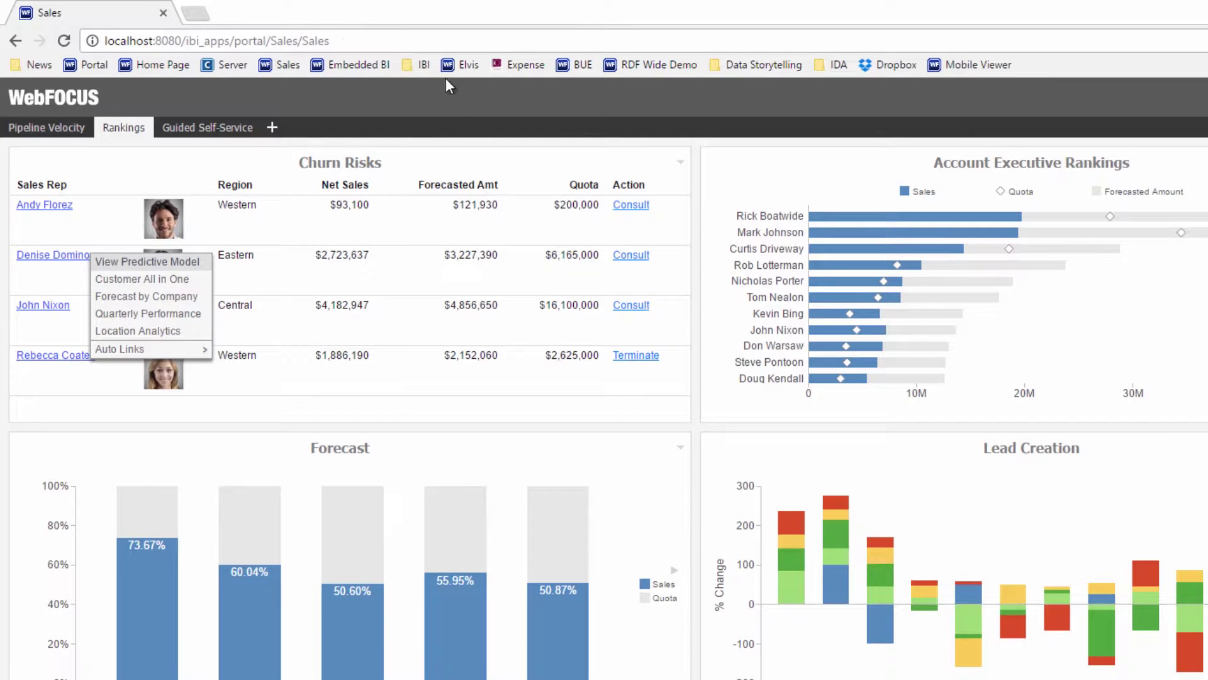
pyautogui.click(467, 252)
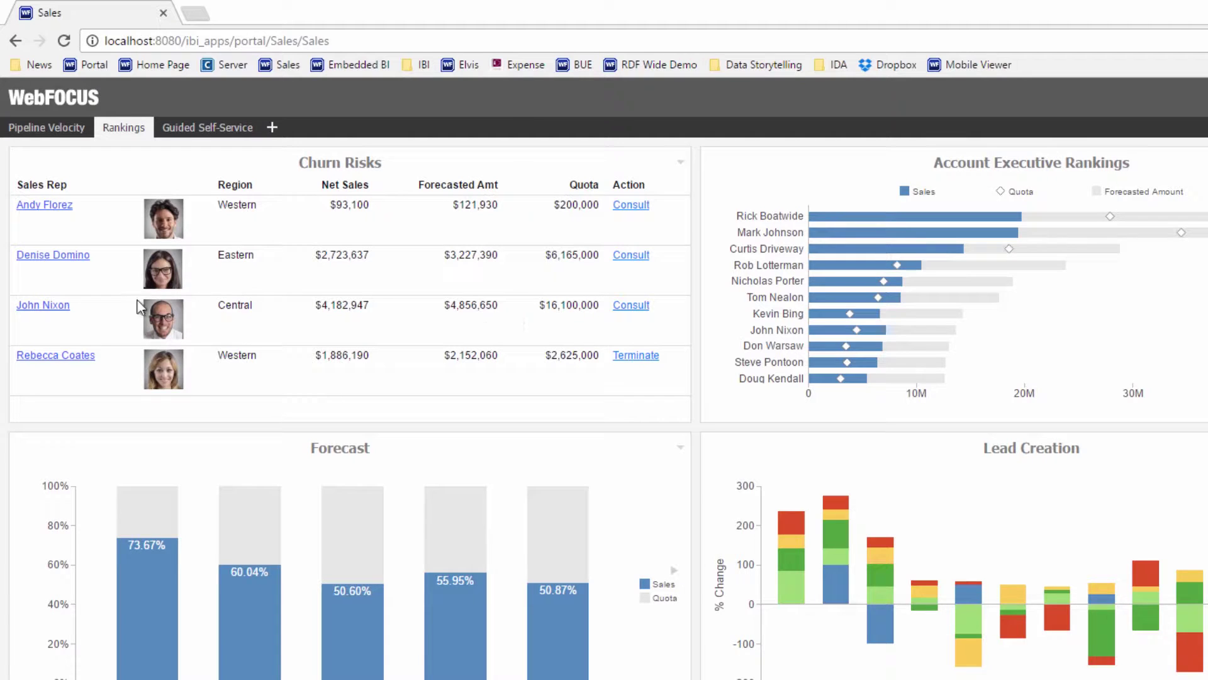
pyautogui.click(74, 257)
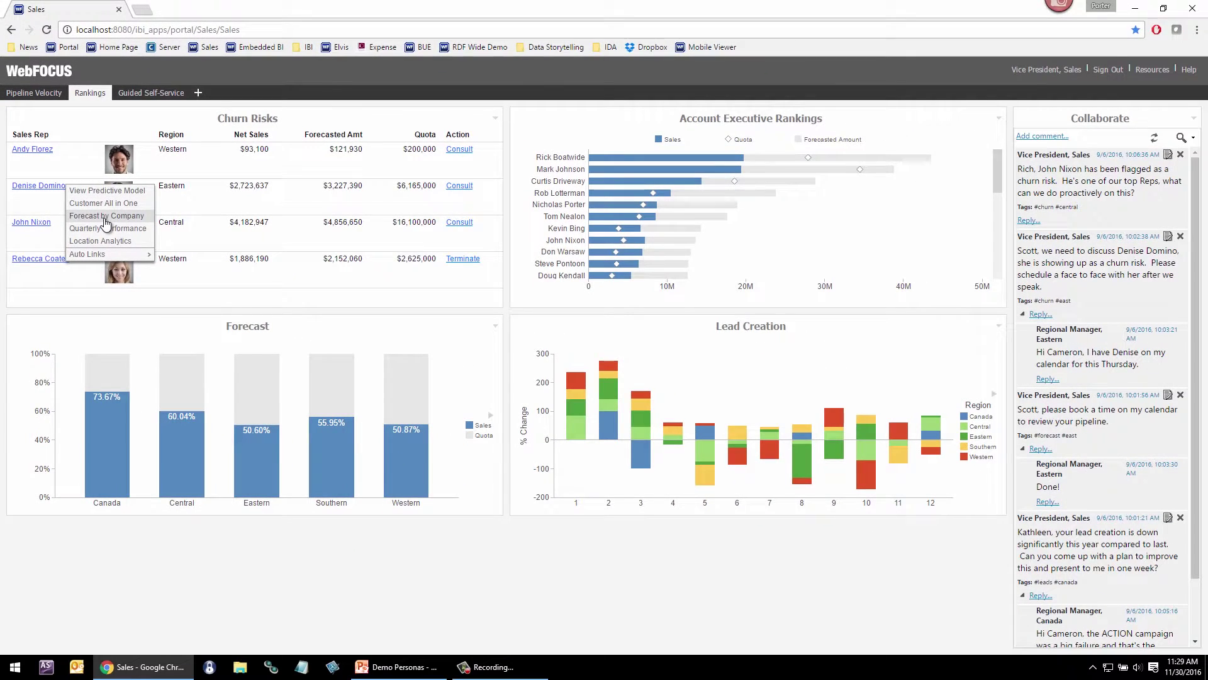
# Step: Open the Eastern rep's Forecast by Company, Quarterly Performance and Location Analytics reports in turn
pyautogui.click(107, 231)
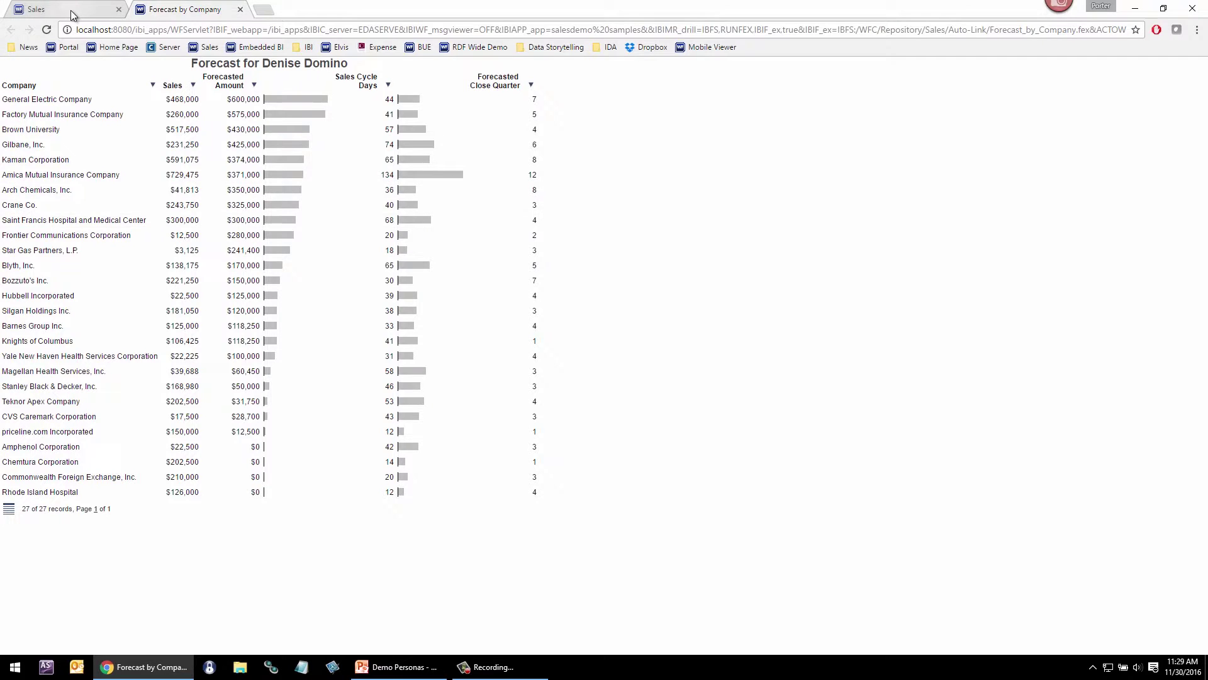
pyautogui.click(38, 8)
pyautogui.click(38, 186)
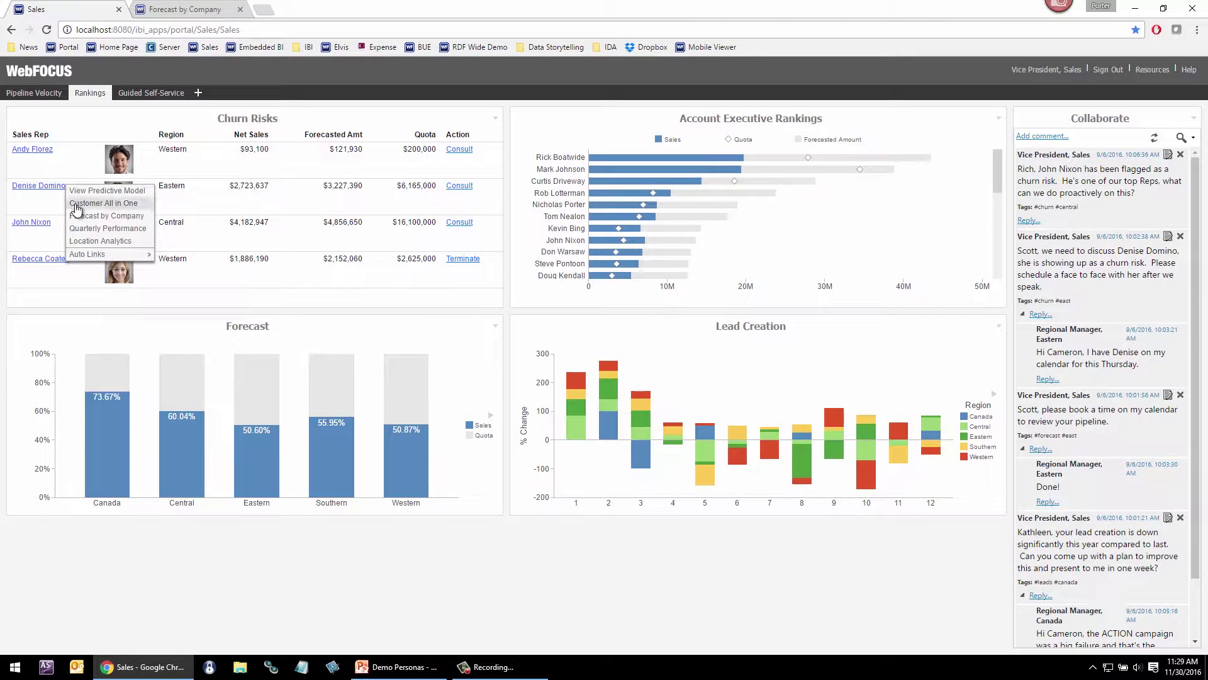
pyautogui.click(86, 228)
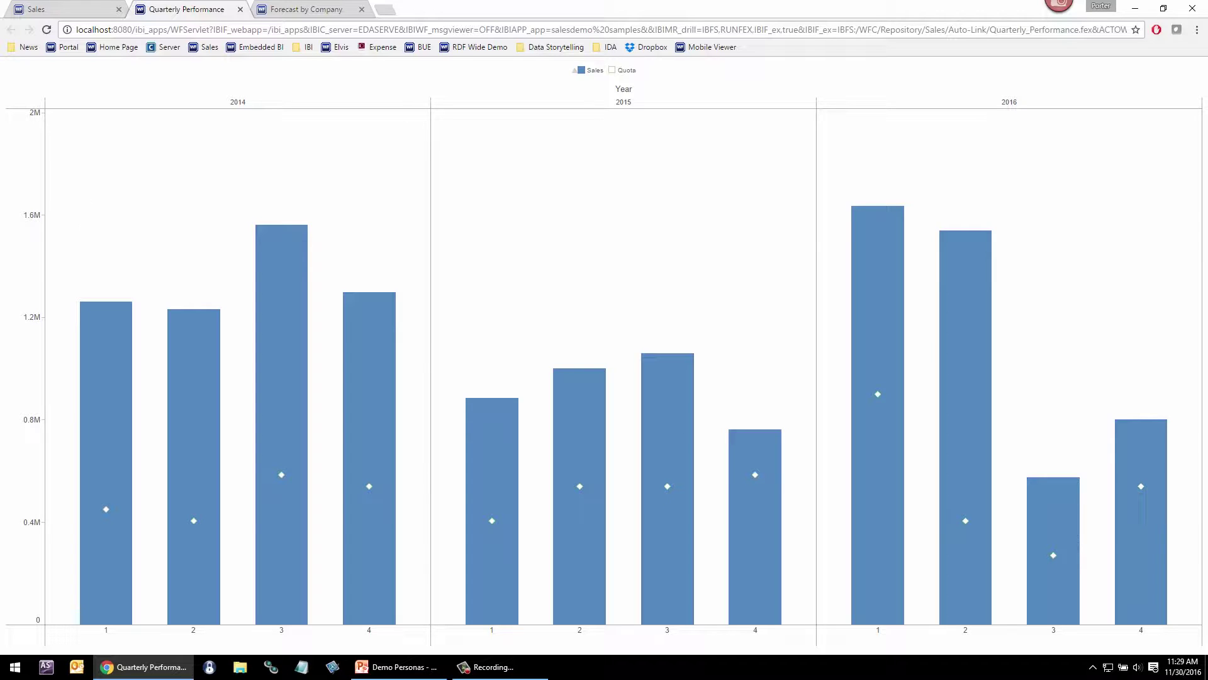
pyautogui.click(85, 9)
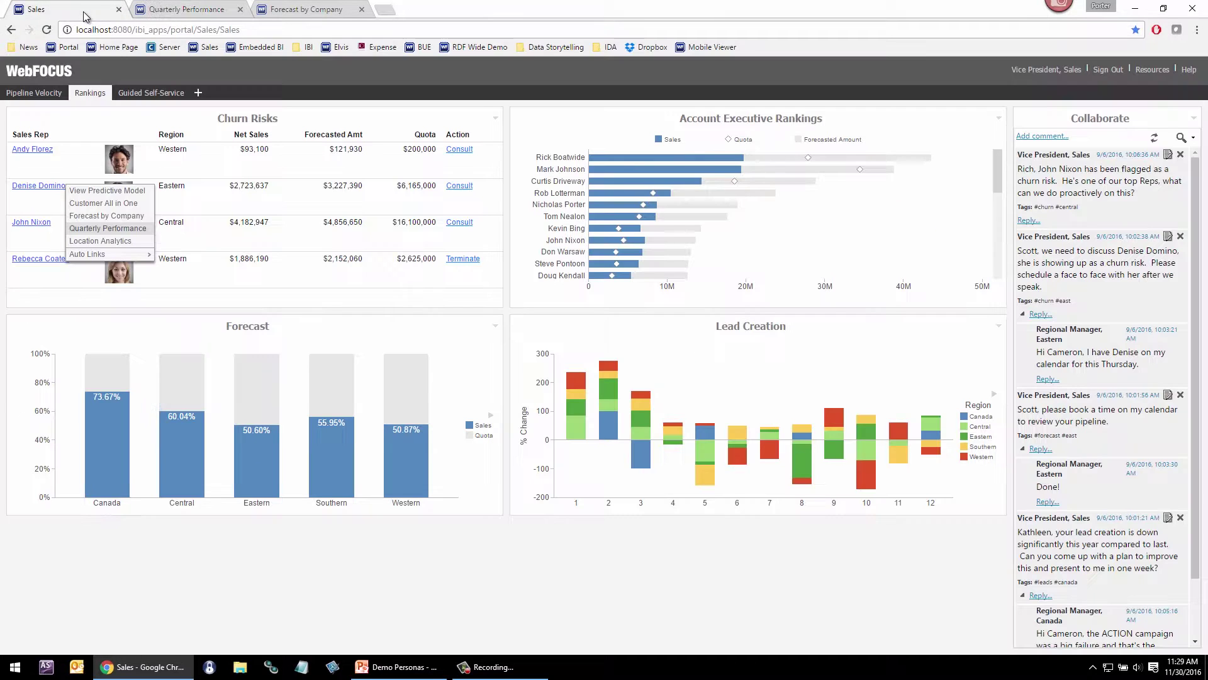
pyautogui.click(63, 185)
pyautogui.click(64, 186)
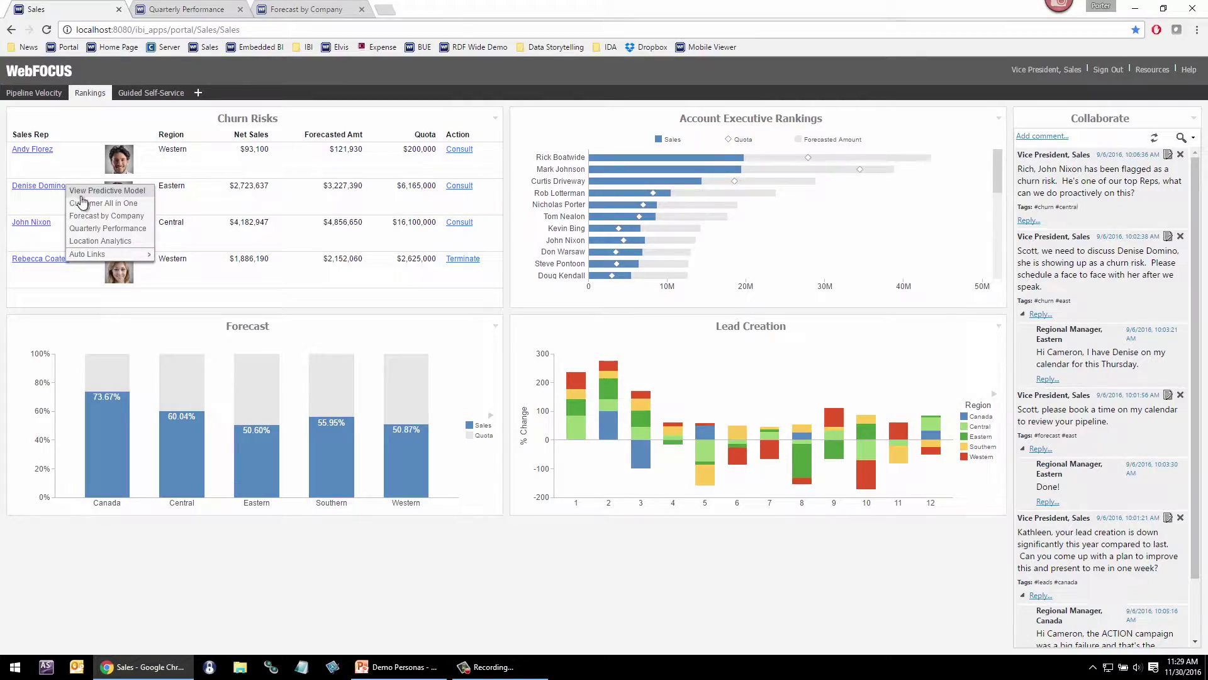
pyautogui.click(100, 240)
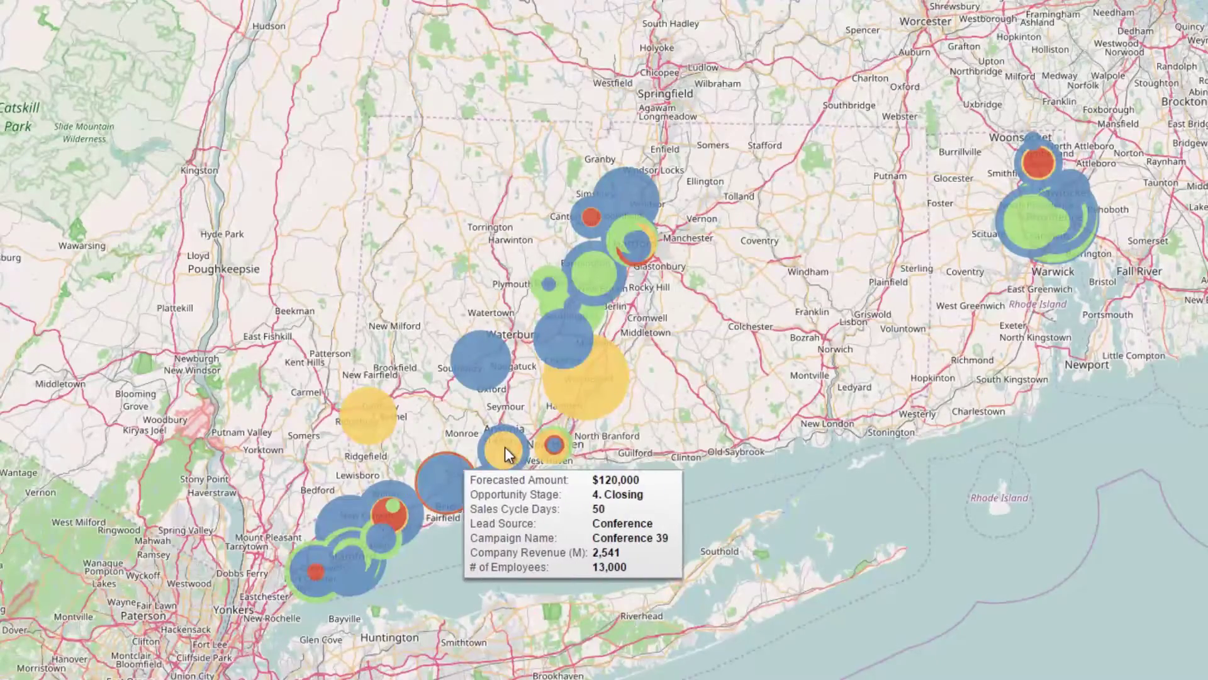
pyautogui.moveTo(363, 390)
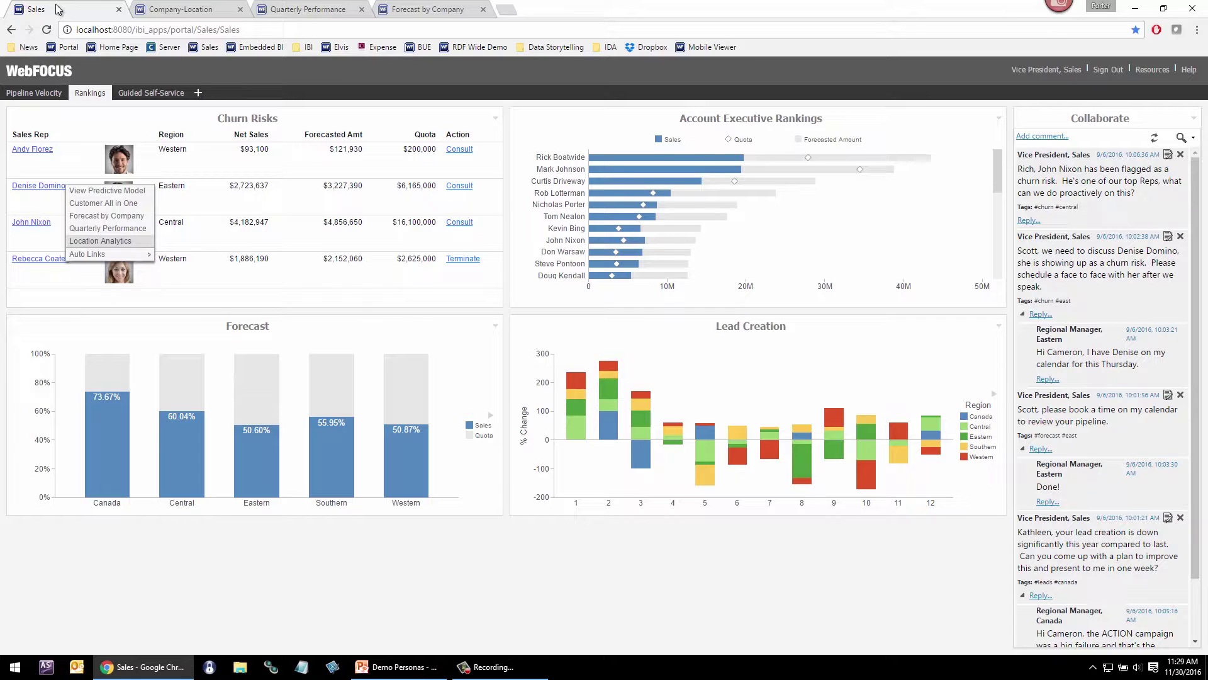
# Step: Drill the Forecast chart from Eastern branches to New York's sales reps, then return to regions
pyautogui.click(179, 115)
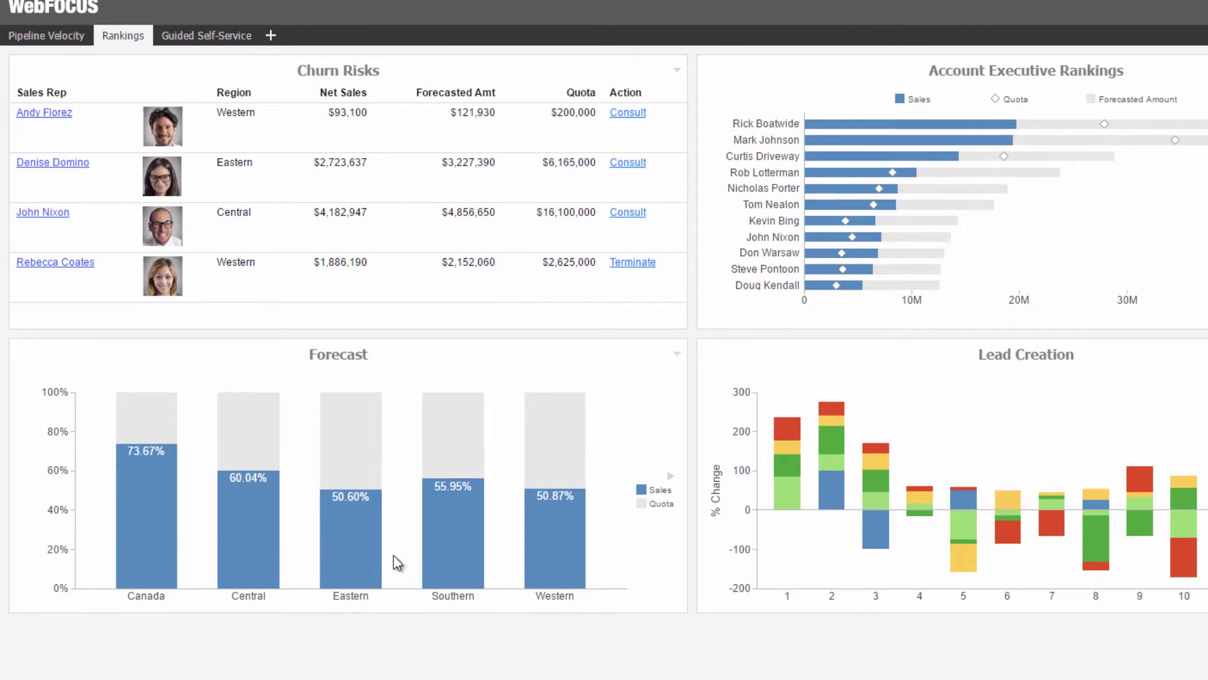
pyautogui.moveTo(336, 532)
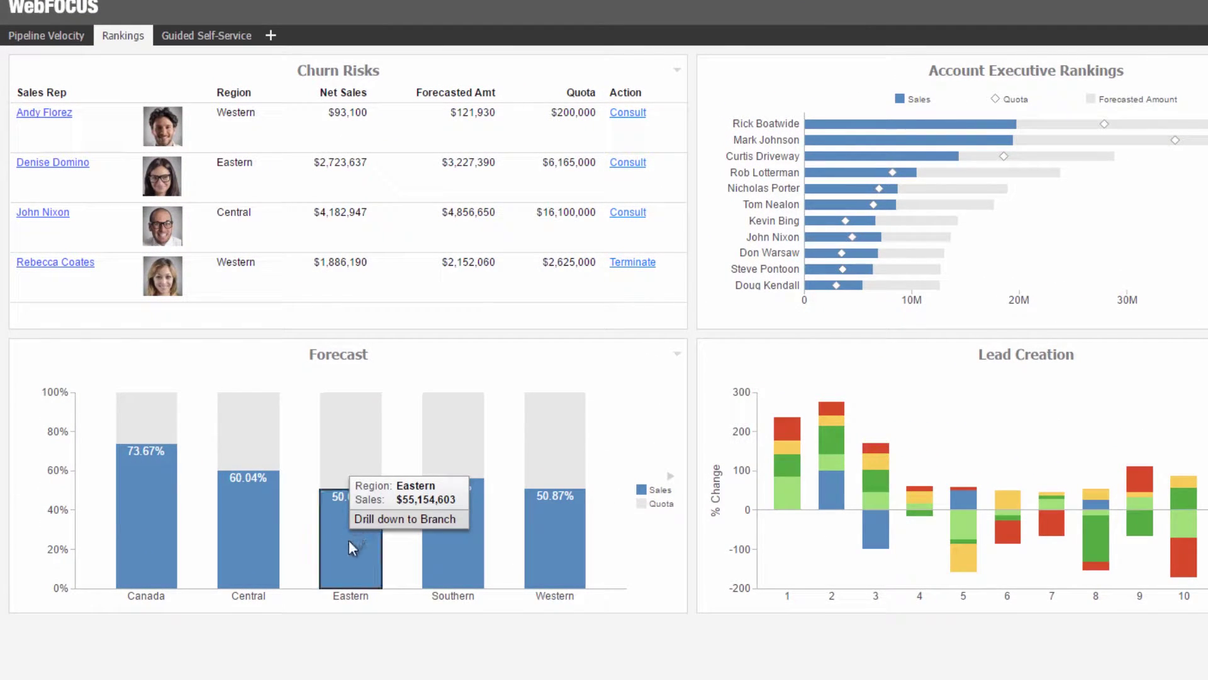
pyautogui.click(365, 519)
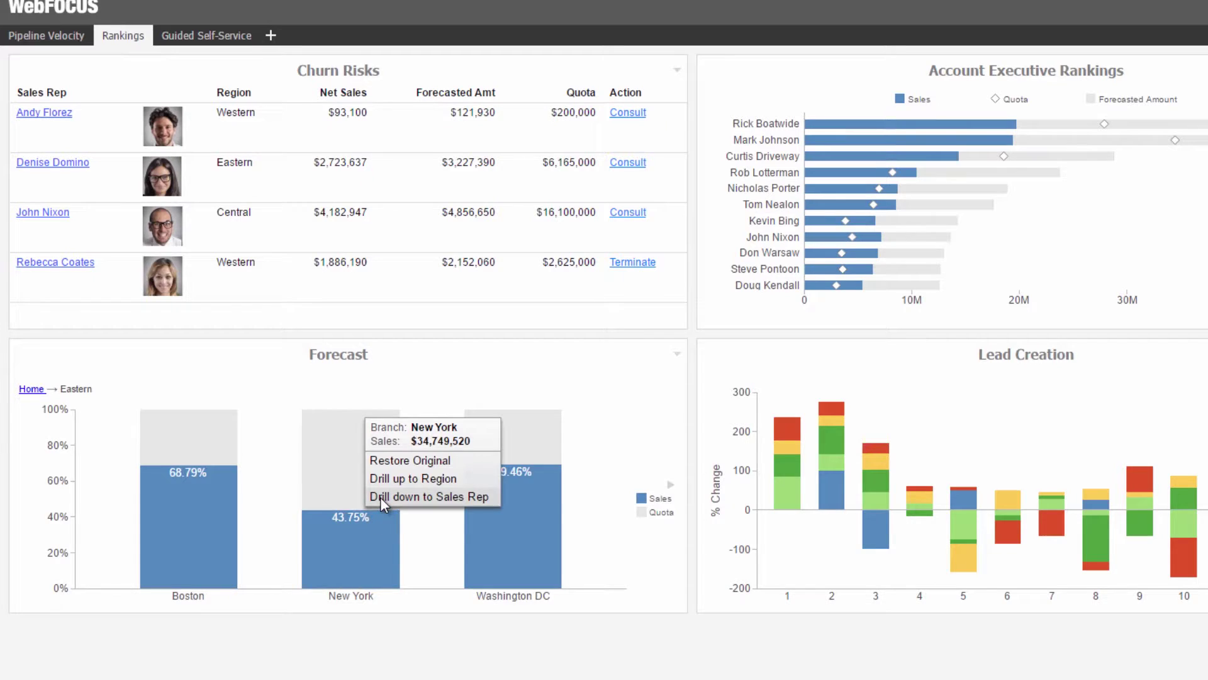
pyautogui.click(381, 497)
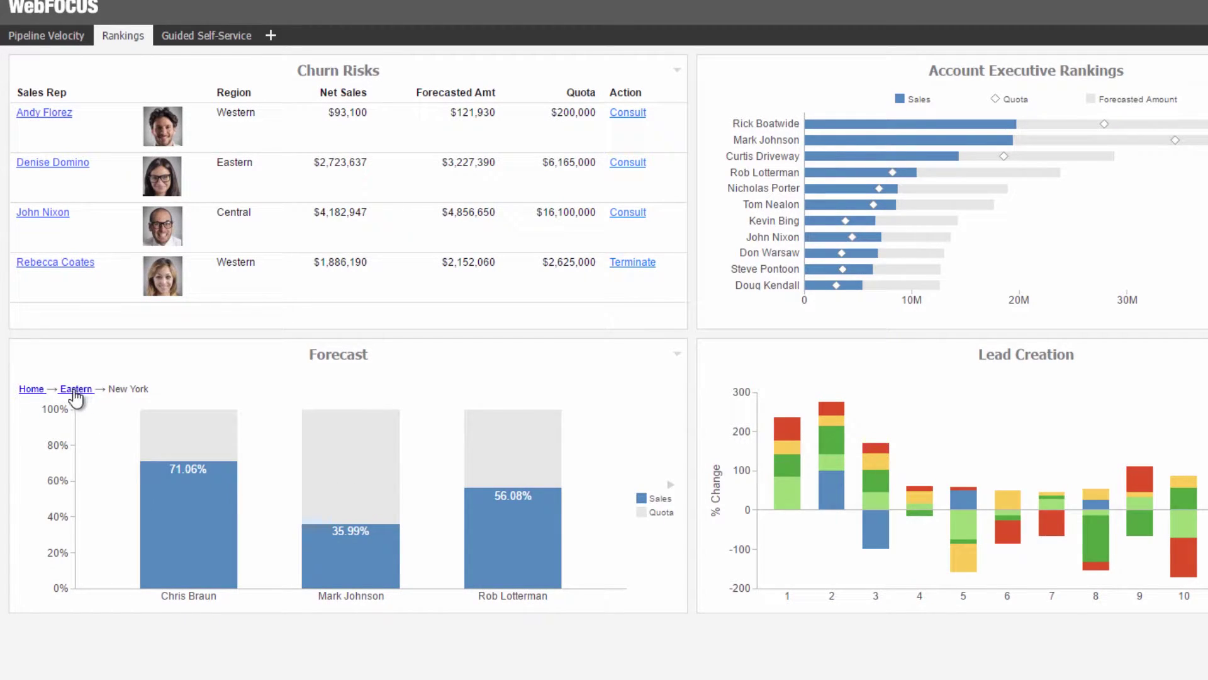
pyautogui.click(28, 390)
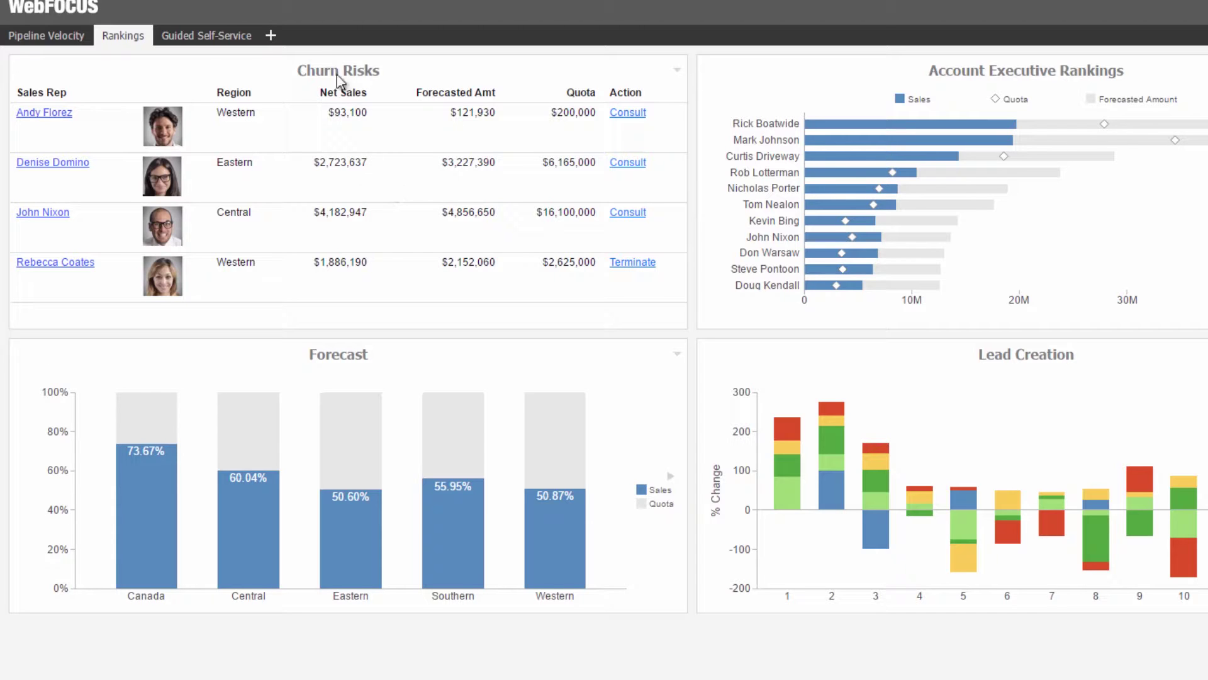
# Step: Create a new portal page using the Fluid Canvas template
pyautogui.click(271, 36)
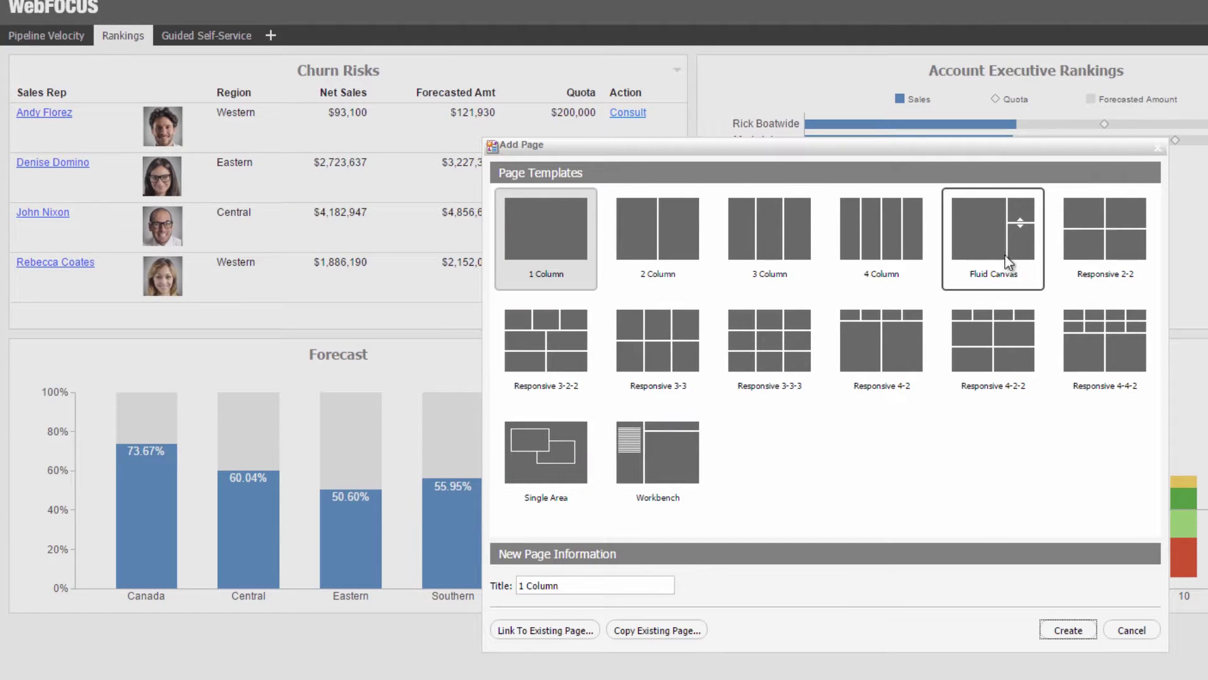
pyautogui.click(994, 275)
pyautogui.click(1068, 630)
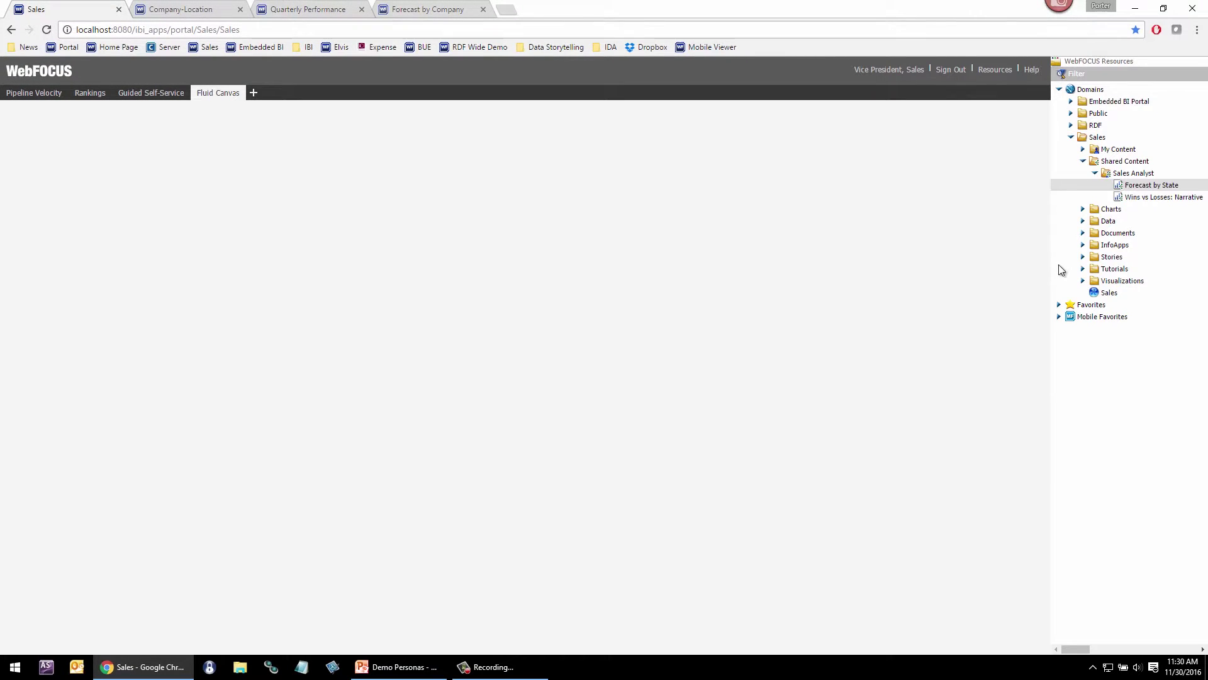
# Step: Place the Days since last contact bubble chart from Charts onto the canvas
pyautogui.click(1082, 208)
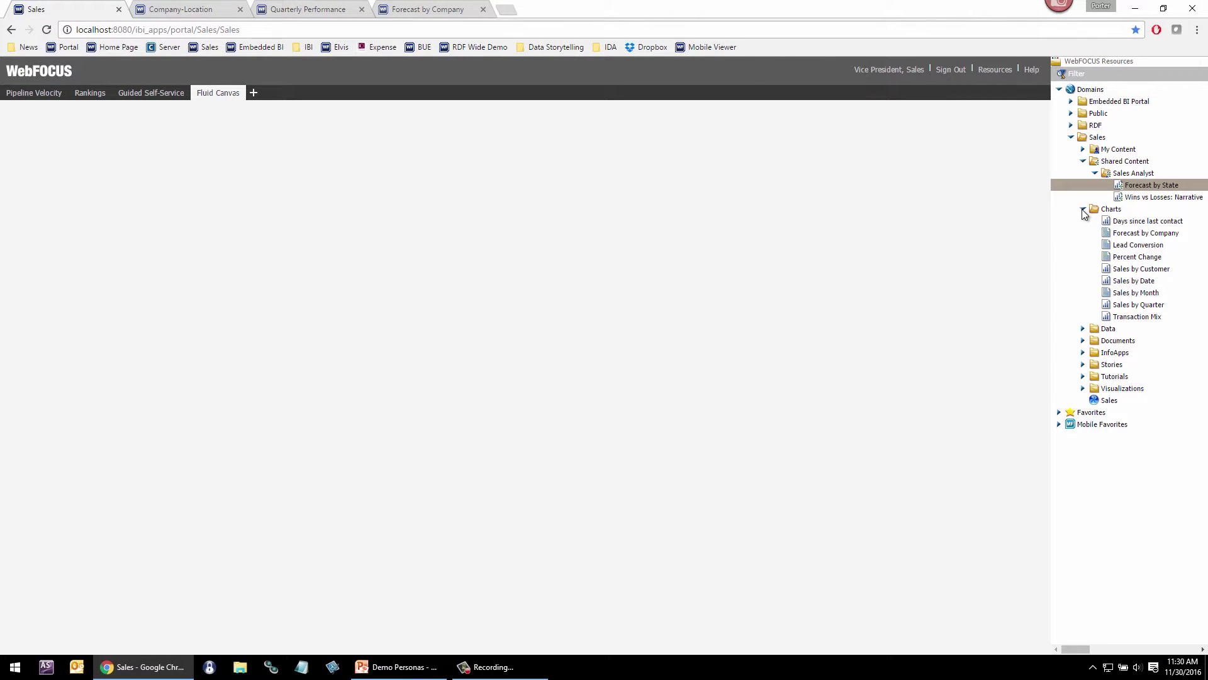
pyautogui.moveTo(1134, 226)
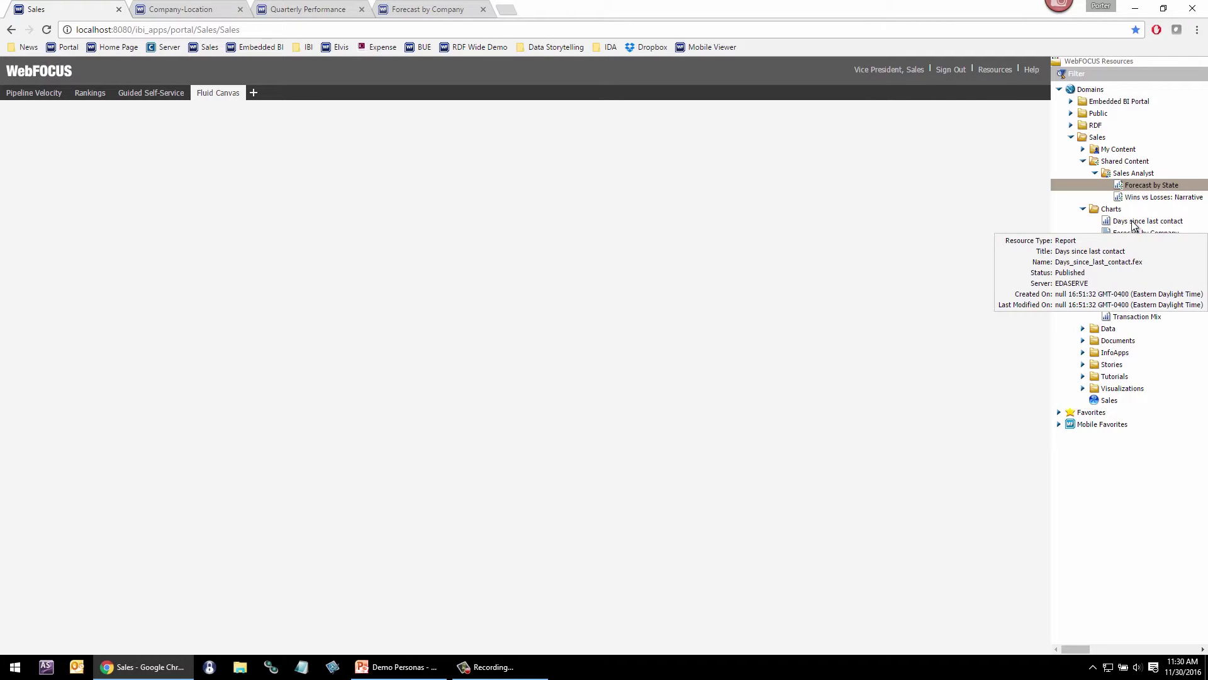
pyautogui.moveTo(1134, 223); pyautogui.dragTo(869, 265)
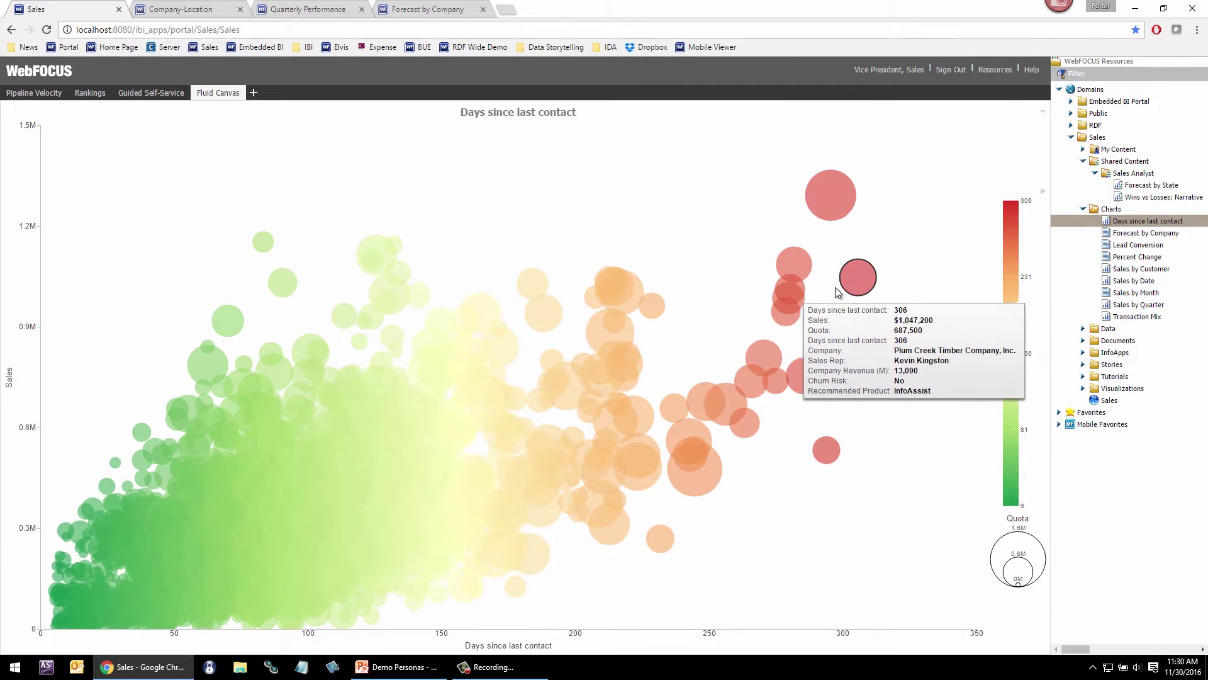
pyautogui.moveTo(795, 276)
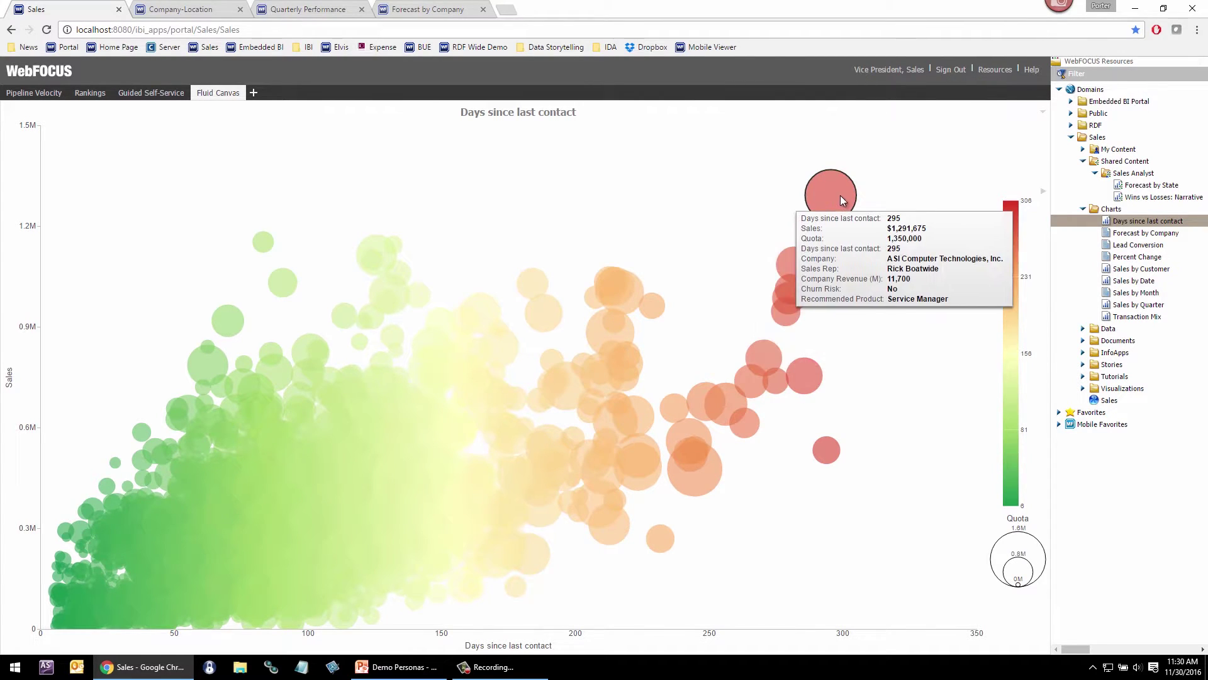
# Step: Add Forecast by Company below the bubble chart and close Resources to widen both
pyautogui.moveTo(1136, 234); pyautogui.dragTo(626, 495)
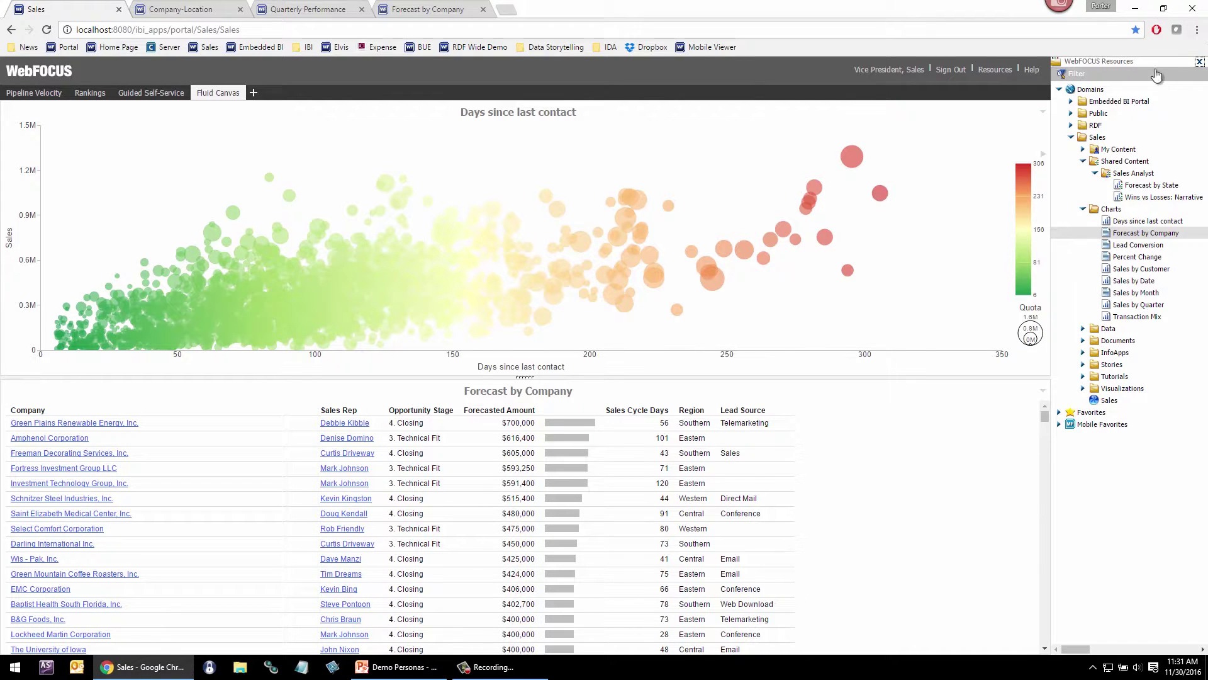
pyautogui.click(1199, 61)
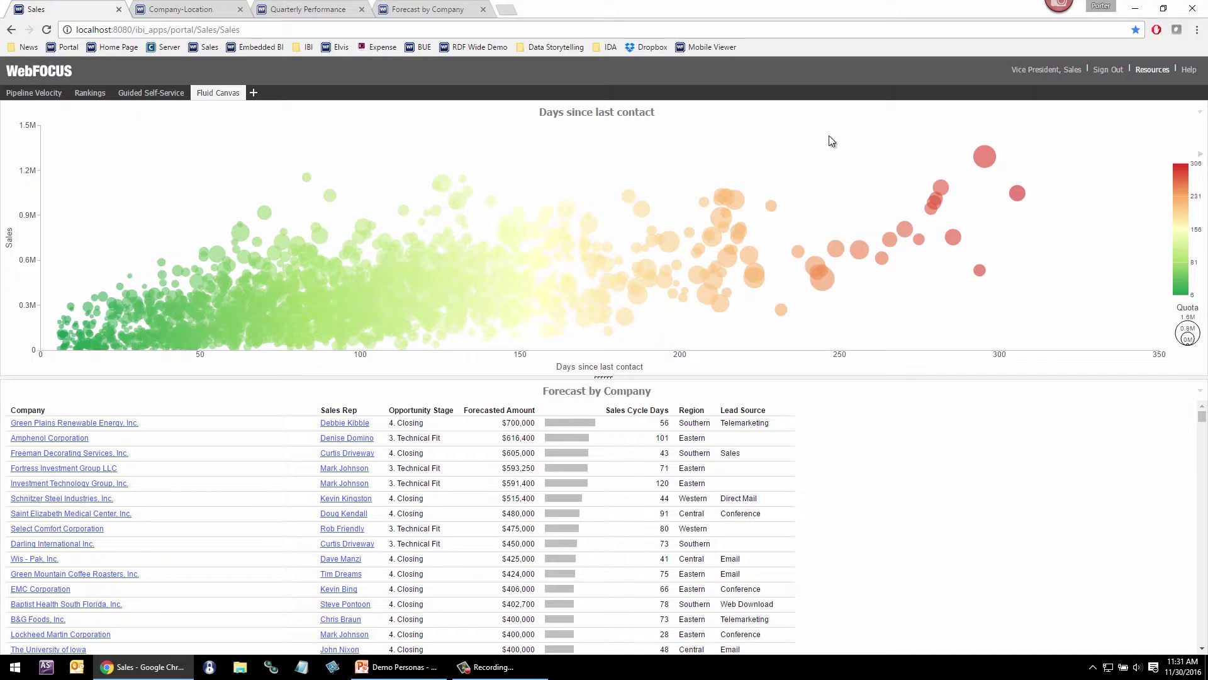
# Step: Switch to the Guided Self-Service page to load its InfoApp report form
pyautogui.click(146, 96)
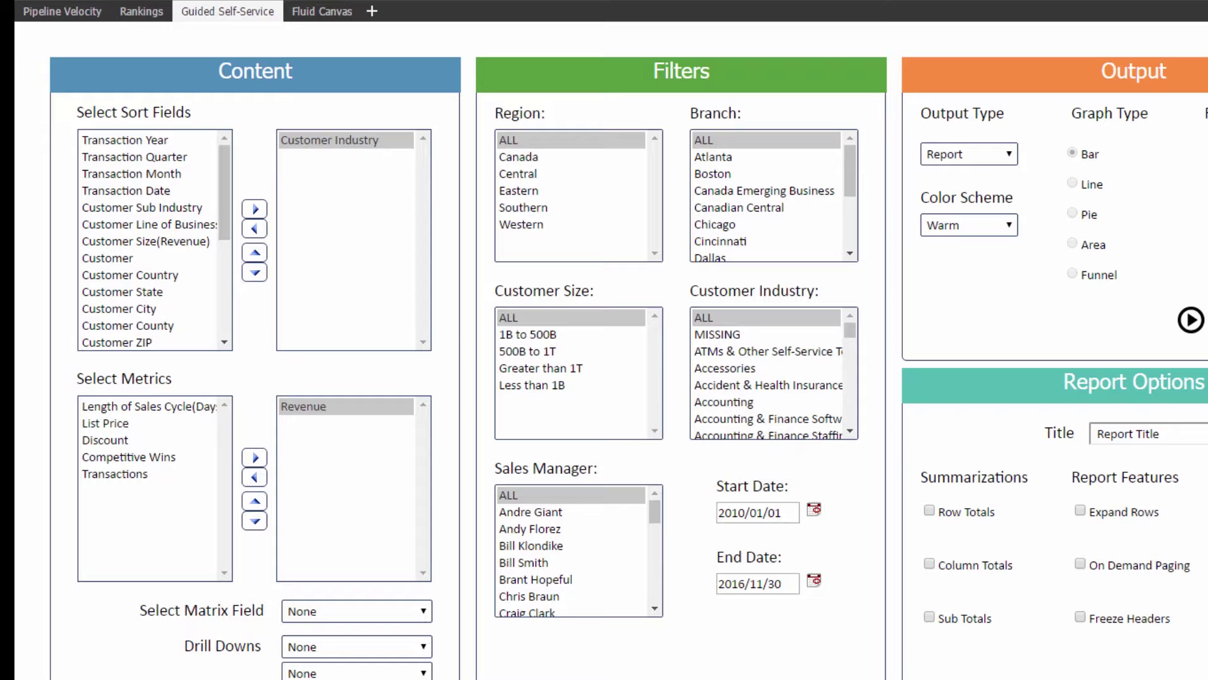
# Step: Add Customer, remove Customer Industry, and set Transaction Year as the matrix field
pyautogui.doubleClick(120, 259)
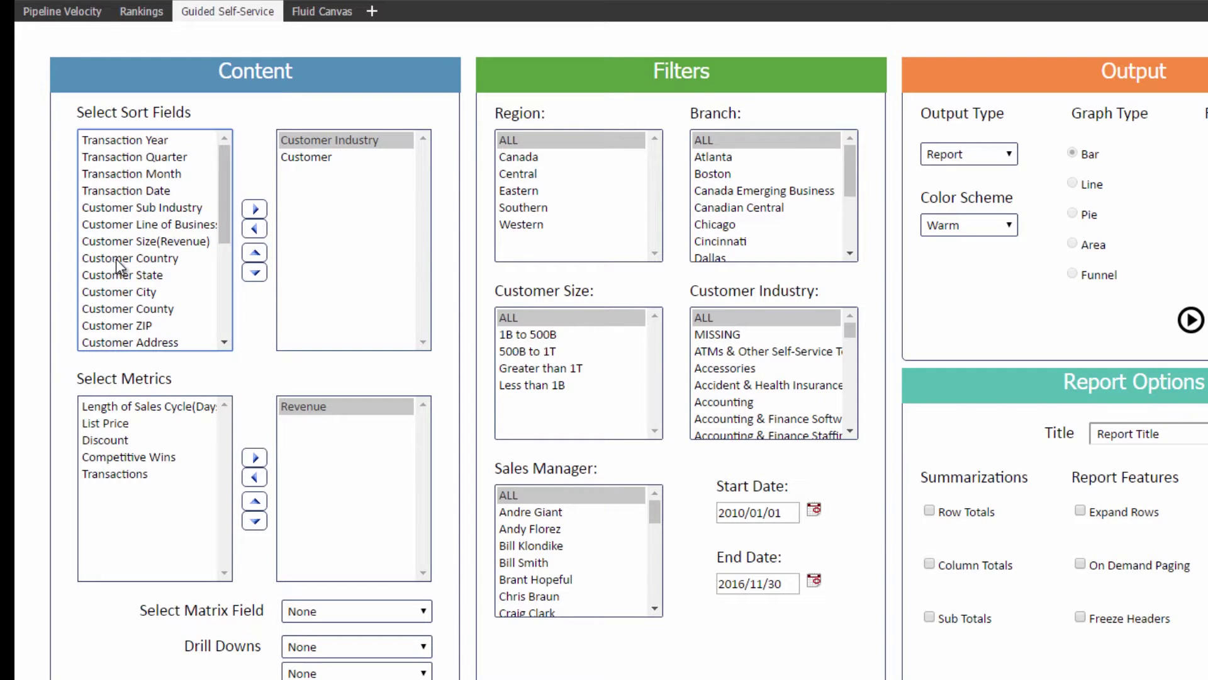
pyautogui.click(286, 143)
pyautogui.click(254, 228)
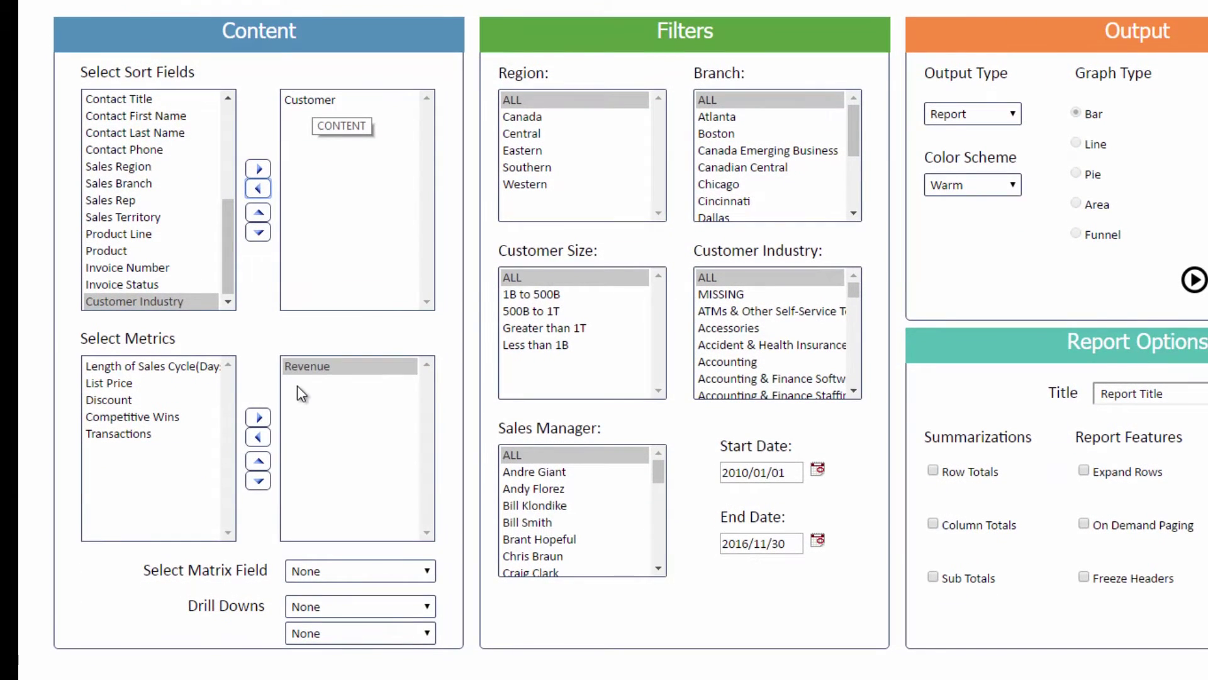
pyautogui.click(325, 569)
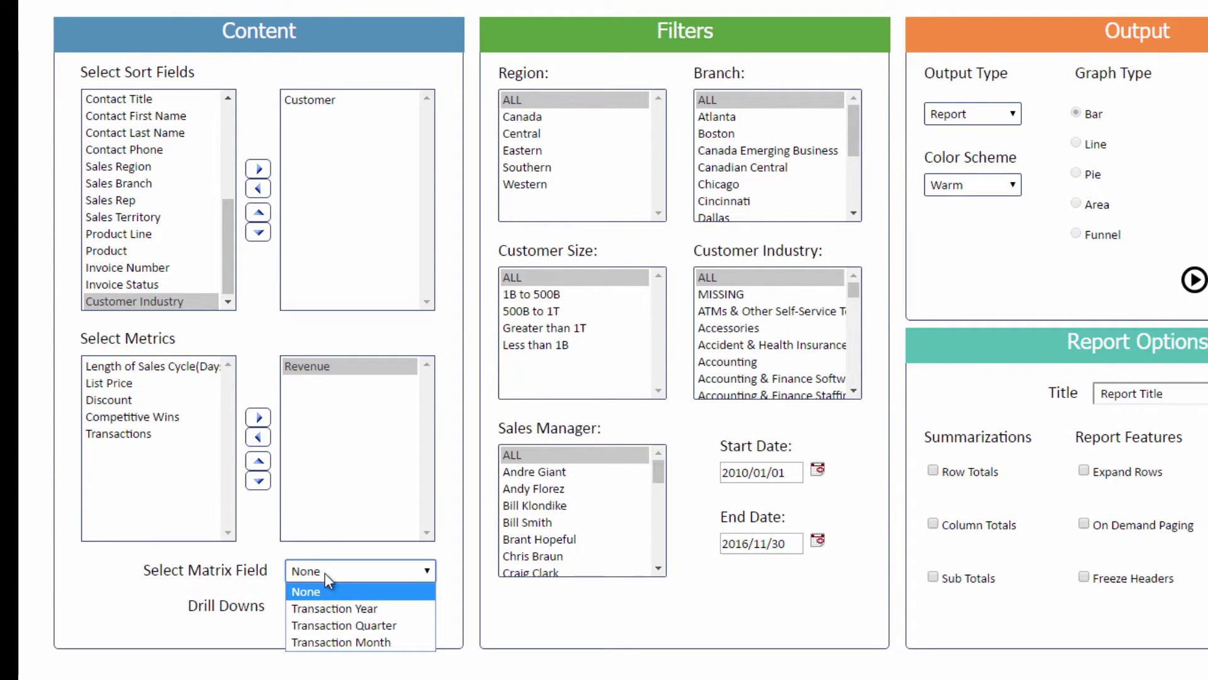
pyautogui.click(335, 606)
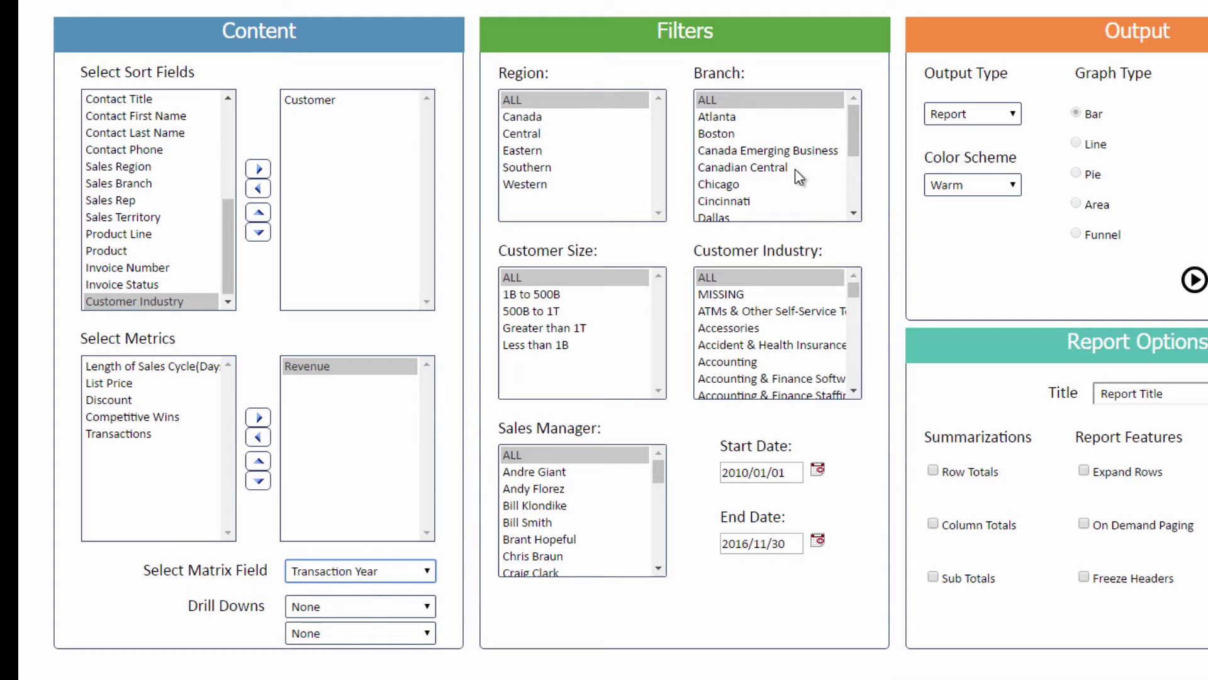
# Step: Filter to the Boston branch, add row totals, and run it as an Active report
pyautogui.click(701, 133)
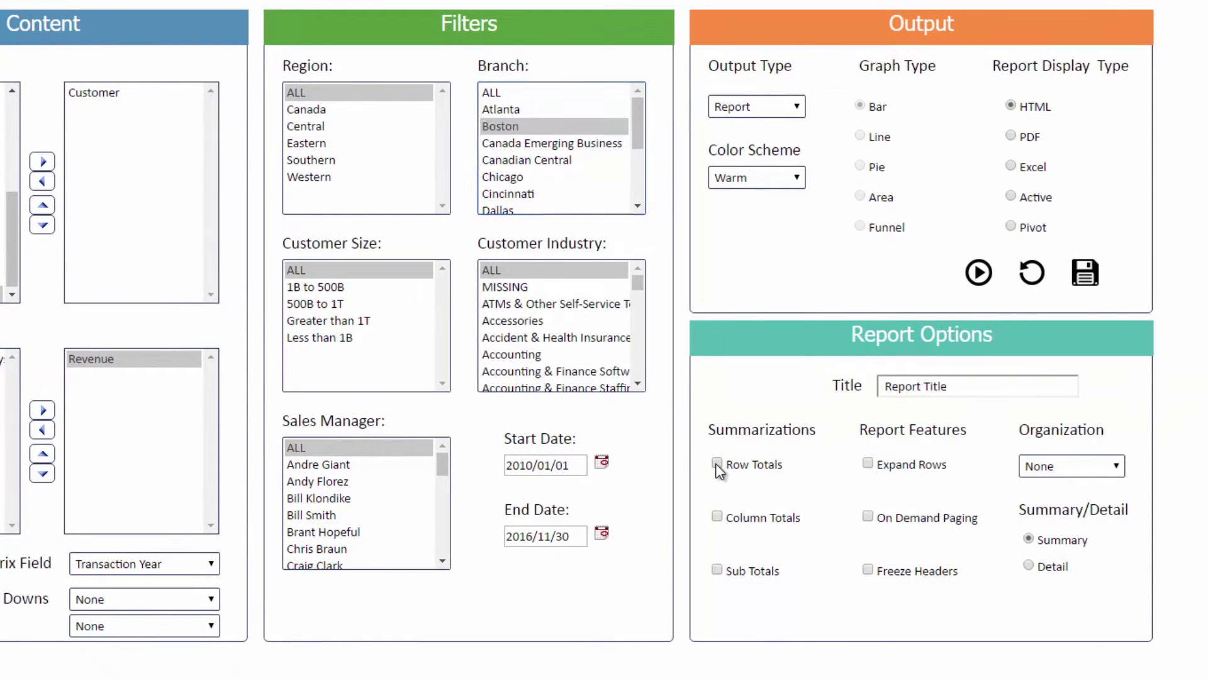
pyautogui.click(716, 463)
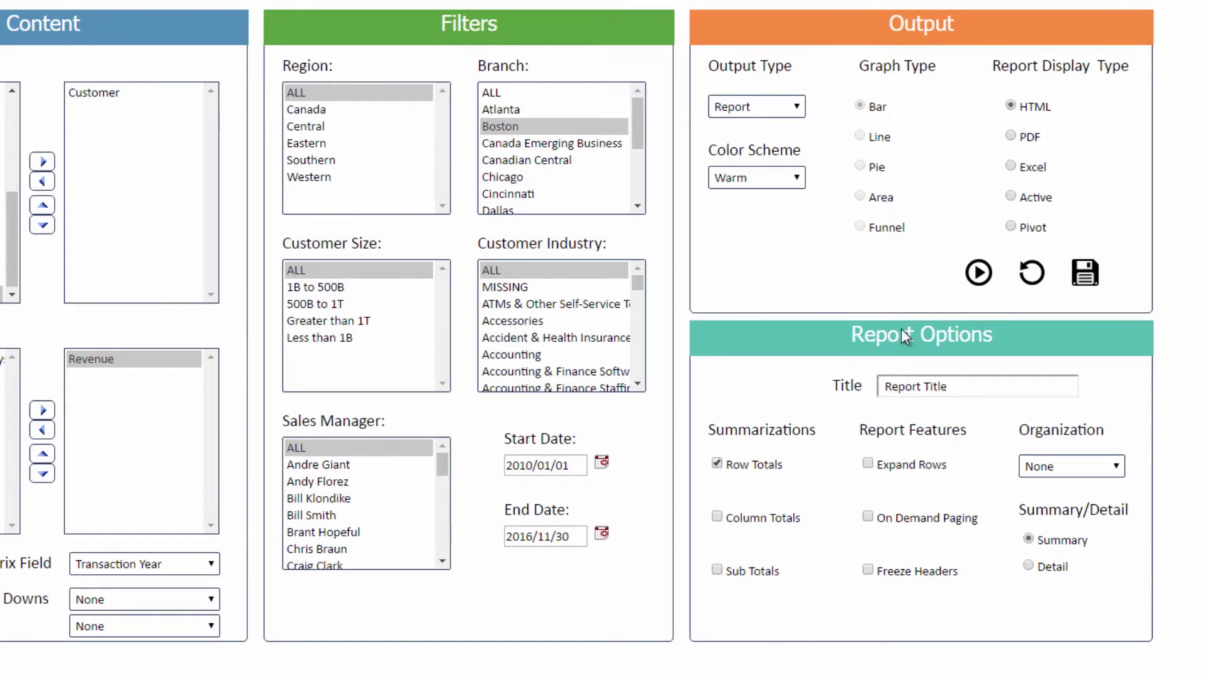
pyautogui.click(1011, 197)
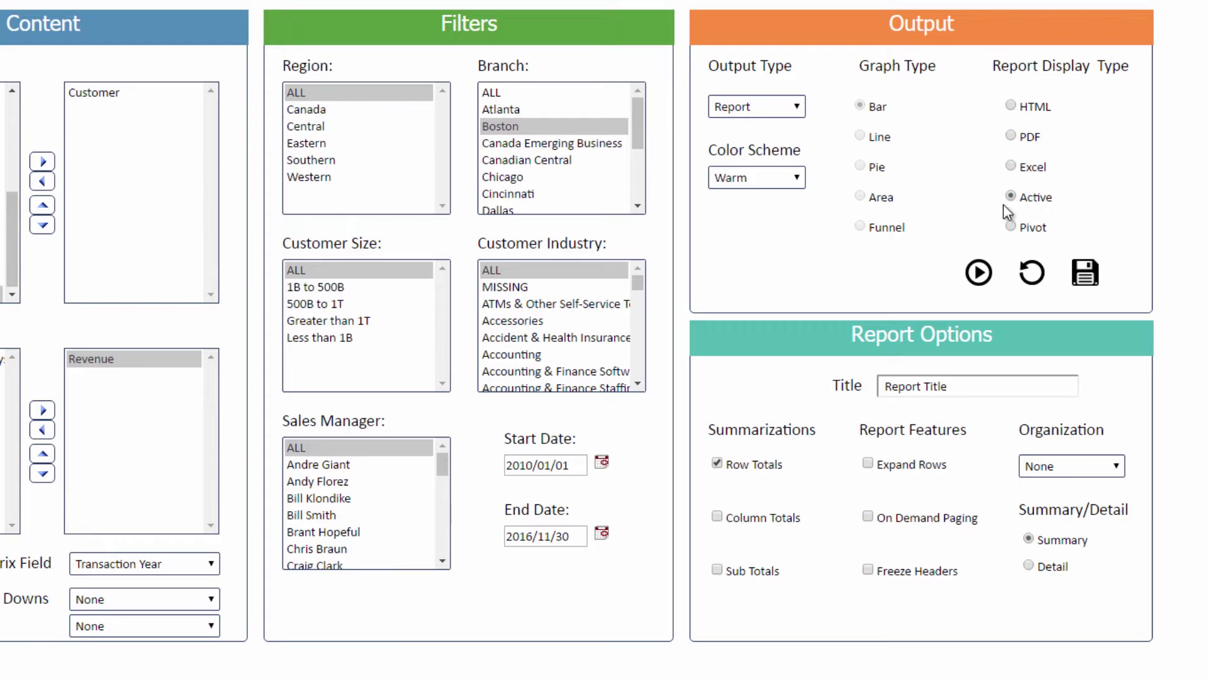
pyautogui.click(979, 272)
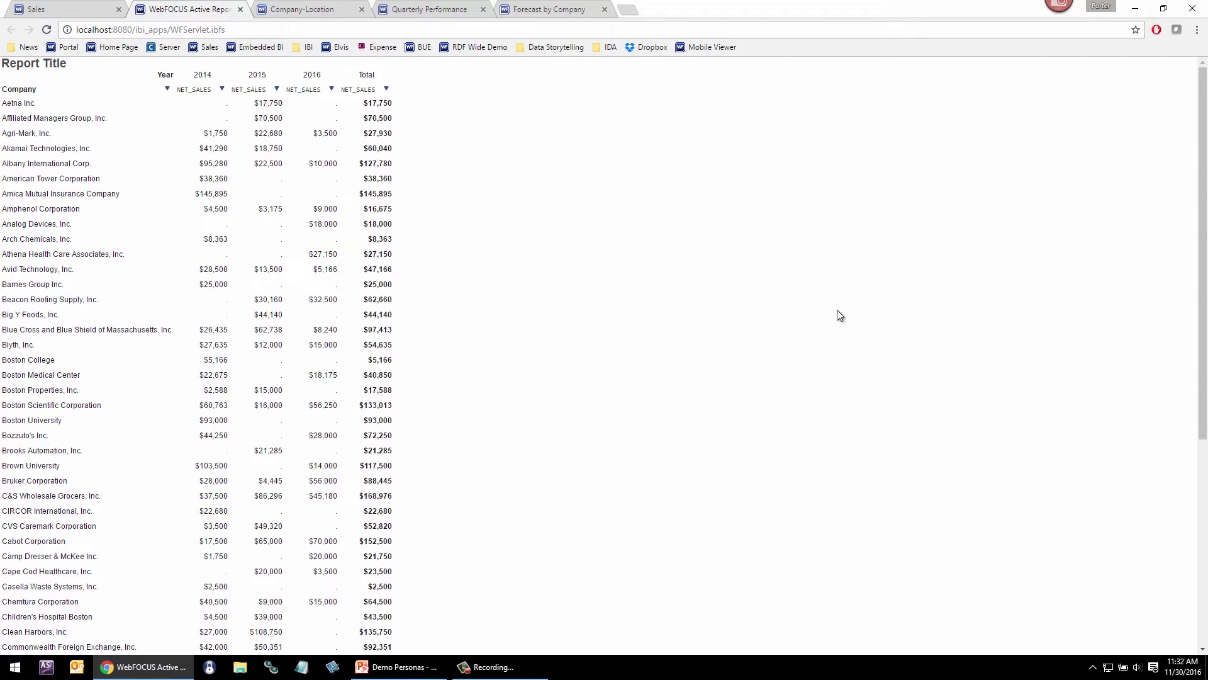
# Step: Sort the Active report by Total descending, then return to the Sales portal tab
pyautogui.click(387, 91)
pyautogui.click(403, 107)
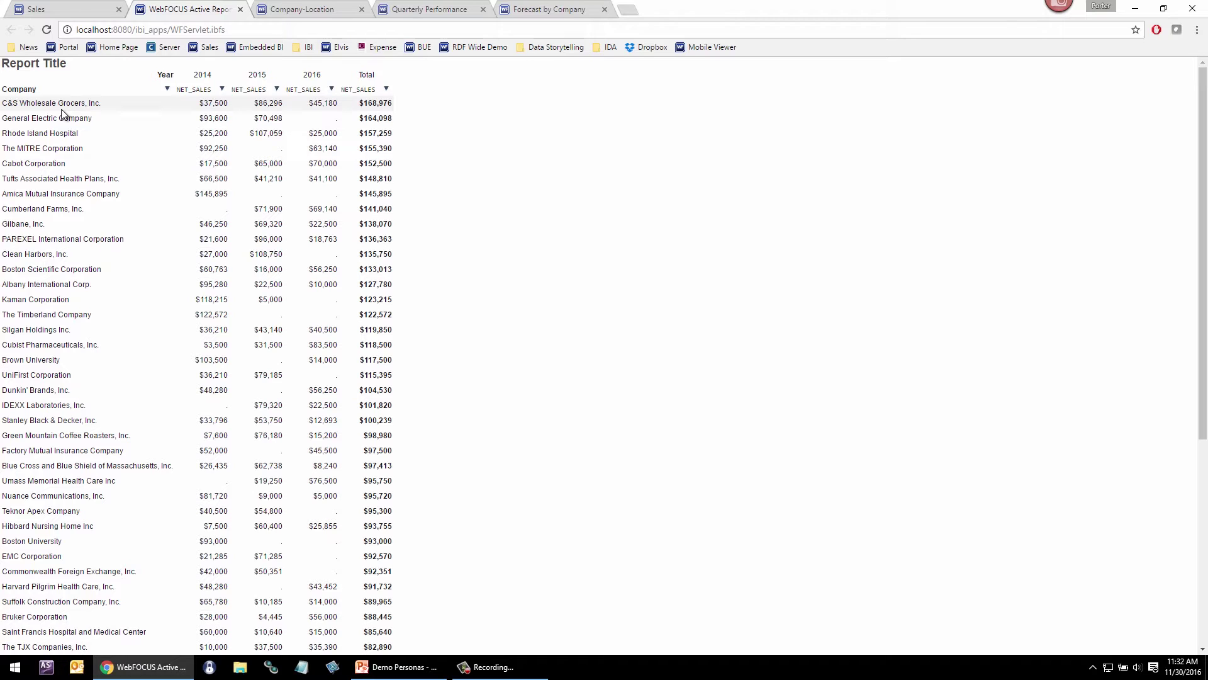
pyautogui.click(67, 10)
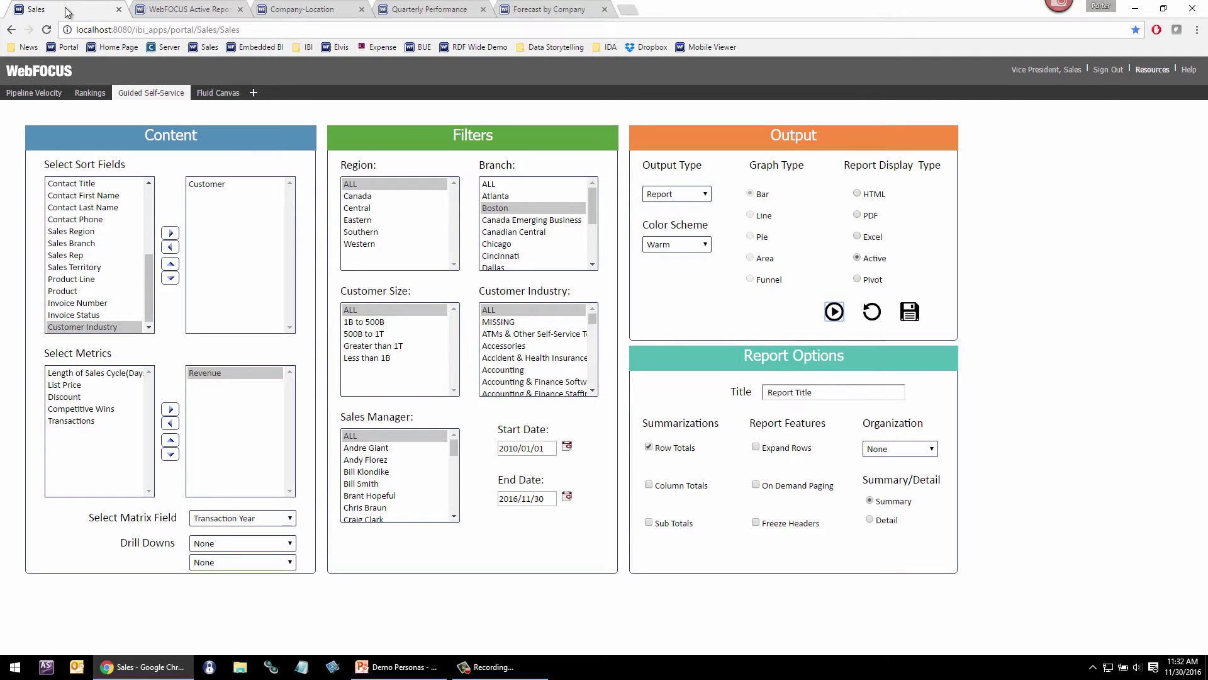
# Step: Reset the form and add Customer, Contact Title, Contact First Name and Contact Last Name sort fields
pyautogui.click(872, 312)
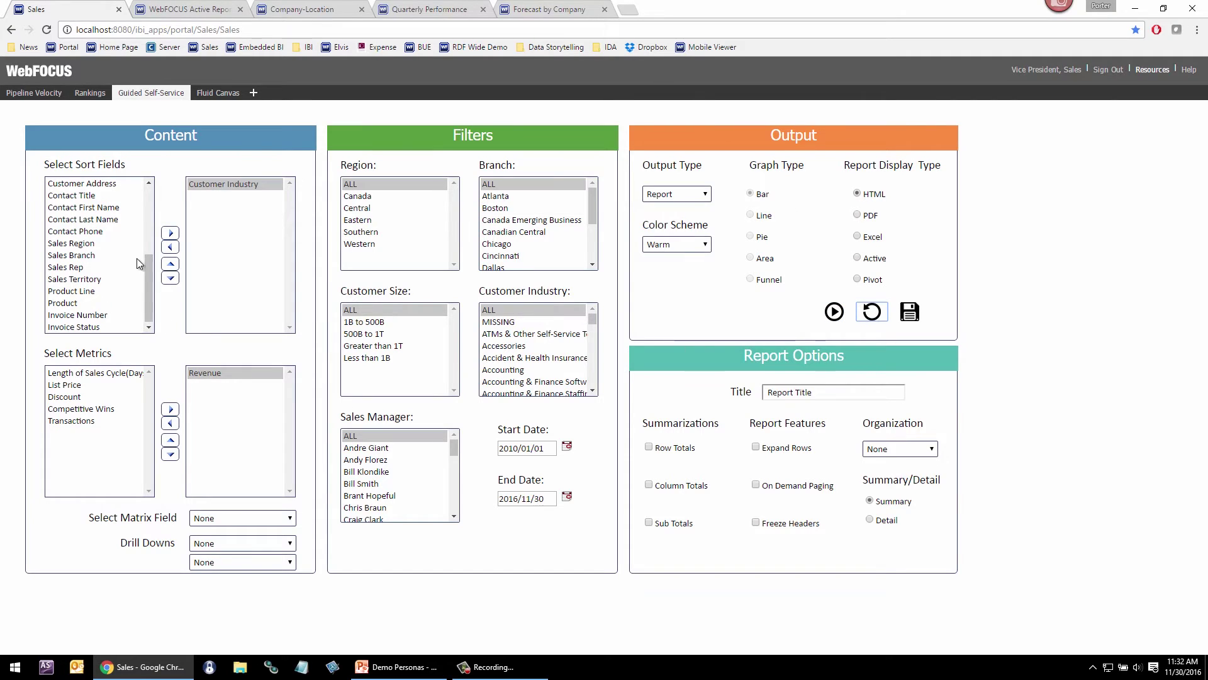
pyautogui.scroll(2, 153, 289)
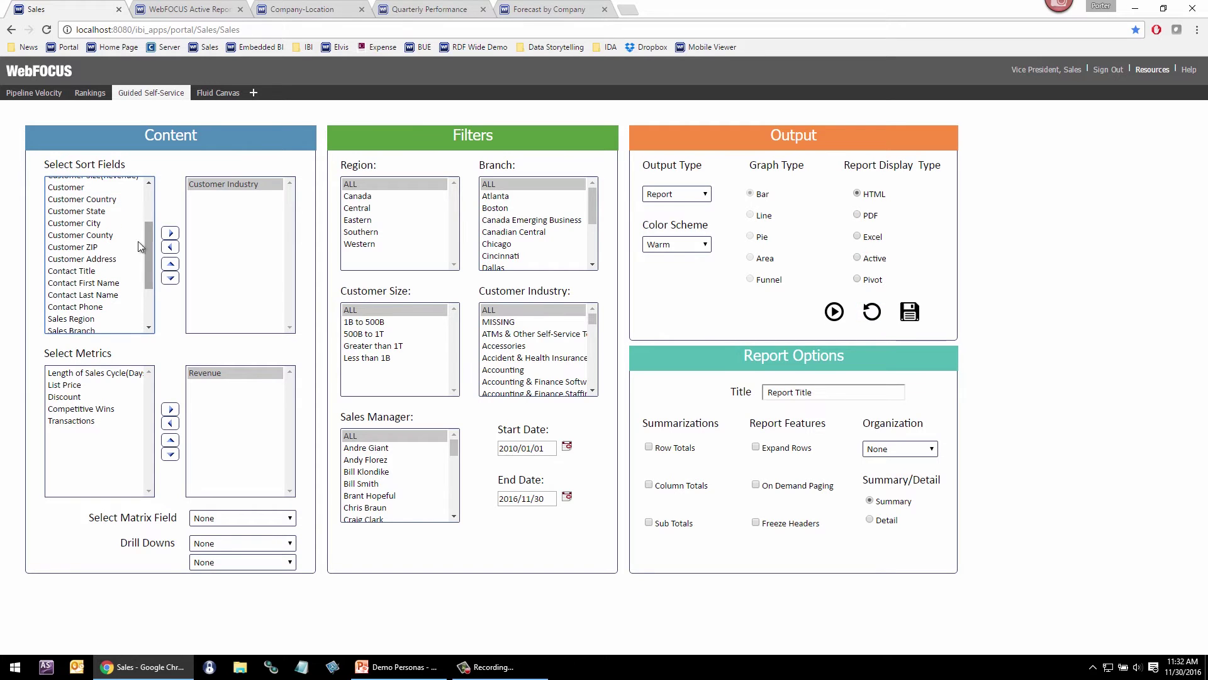
pyautogui.doubleClick(90, 192)
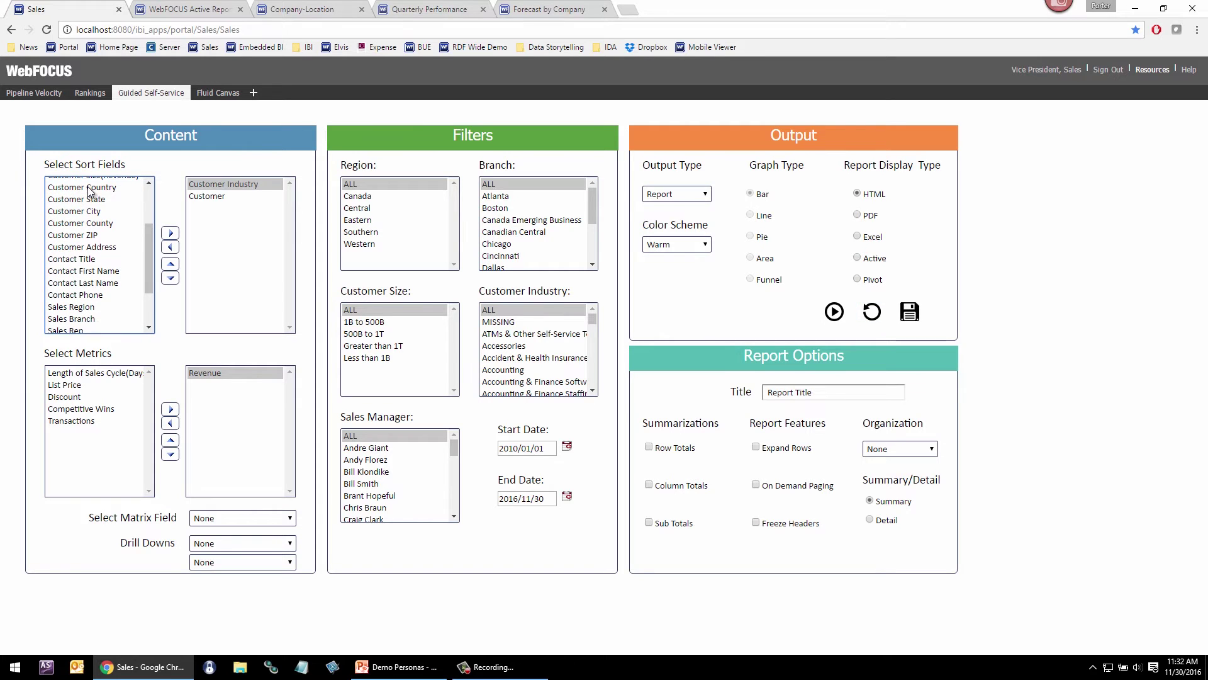
pyautogui.doubleClick(85, 260)
pyautogui.doubleClick(85, 260)
pyautogui.doubleClick(85, 261)
# Step: Add Contact Phone, limit customers to less than 1B, and run the report
pyautogui.click(85, 261)
pyautogui.doubleClick(83, 260)
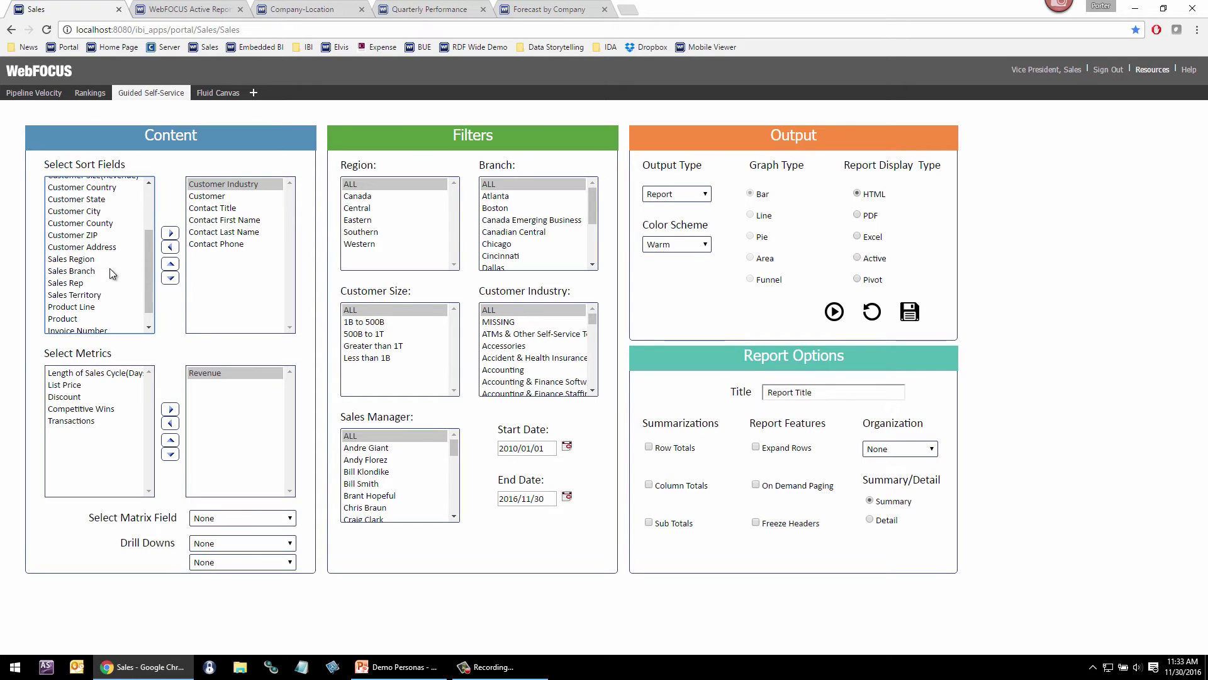
pyautogui.click(356, 357)
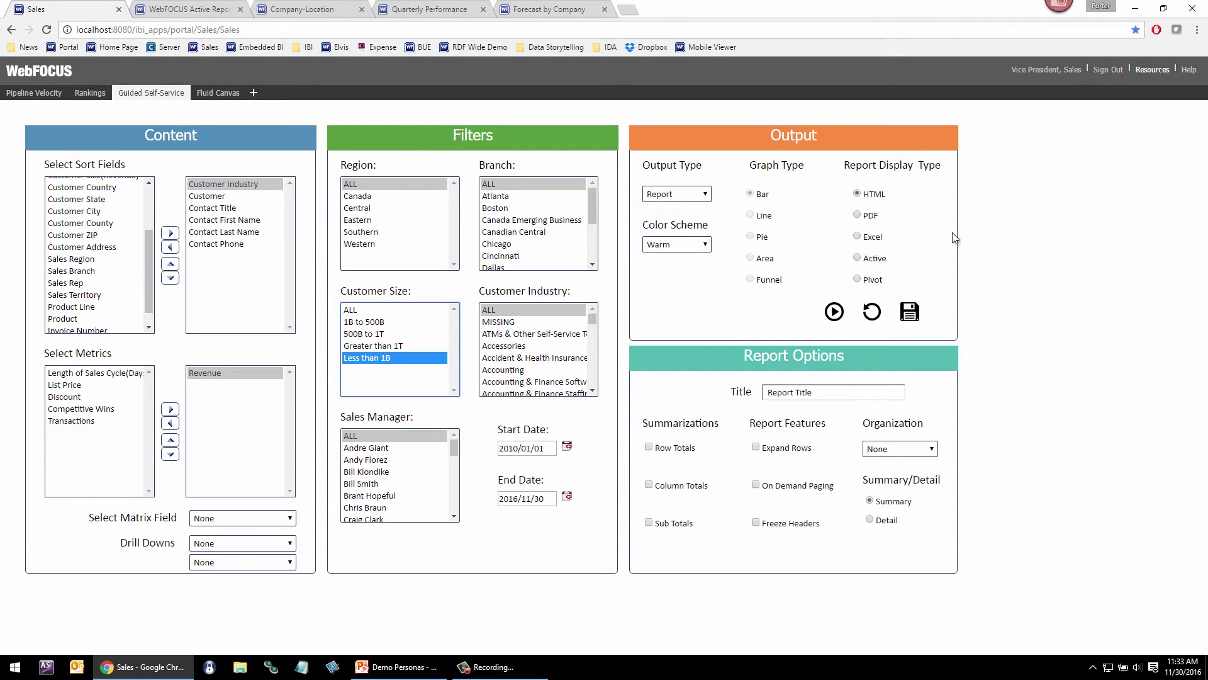
pyautogui.click(834, 311)
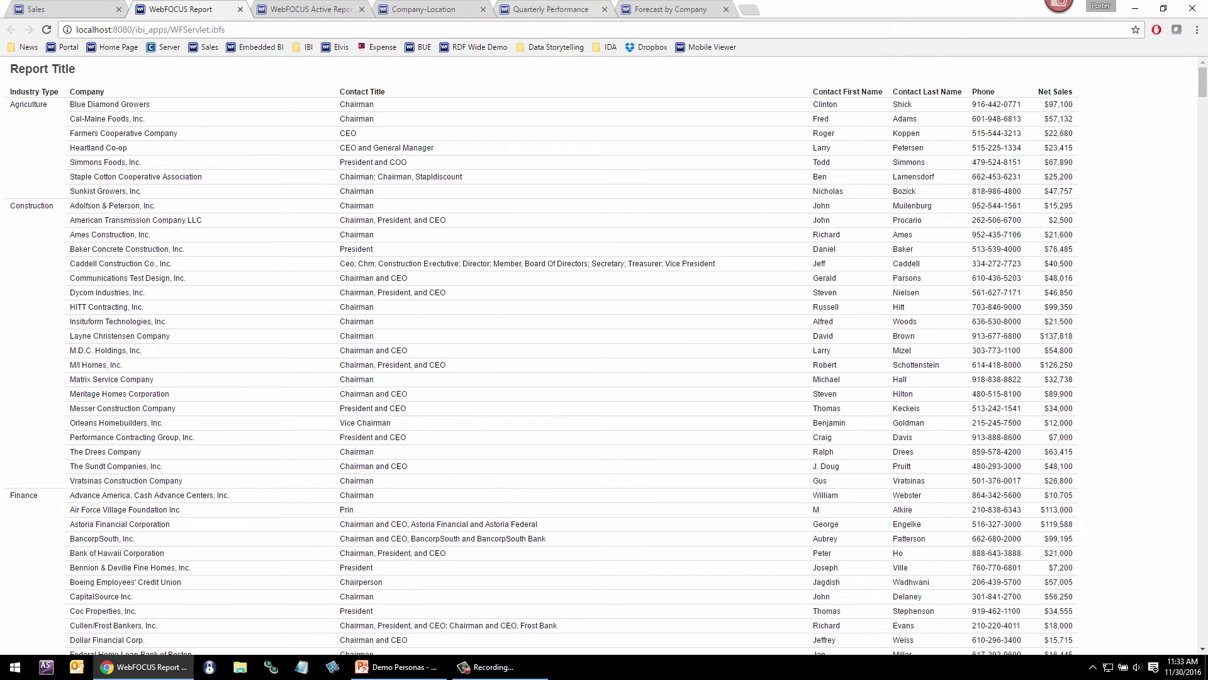
# Step: Switch back to the Sales tab's Guided Self-Service form
pyautogui.click(73, 14)
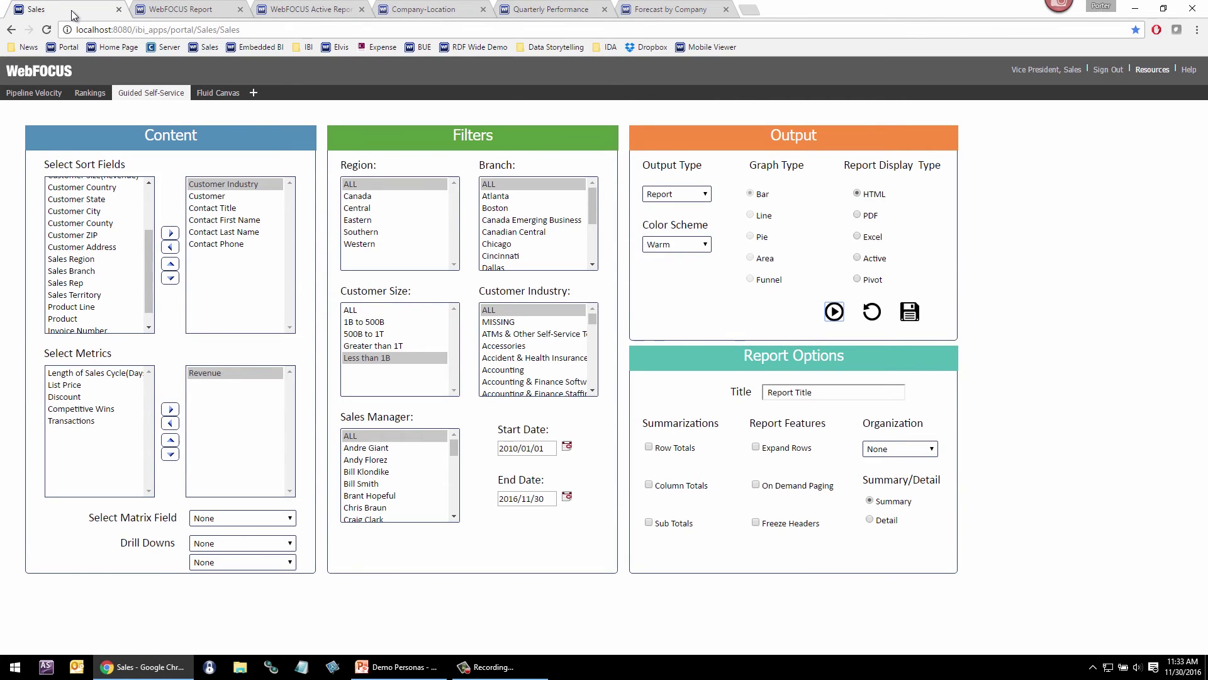